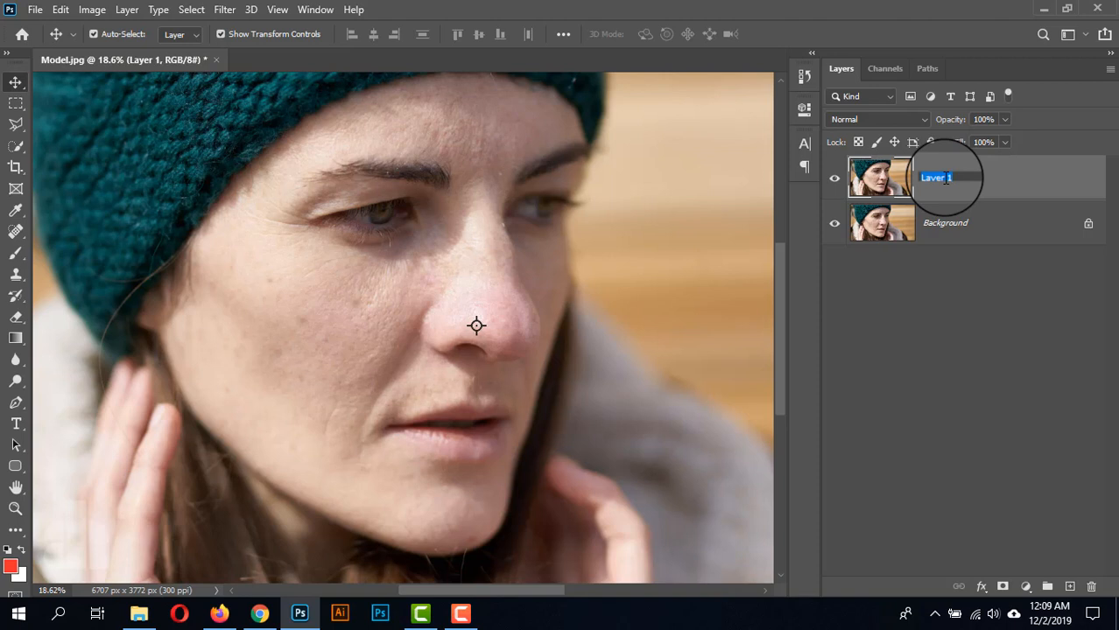
- Rename the duplicated layer above the Background as Initial
text(Initial)
key(Return)
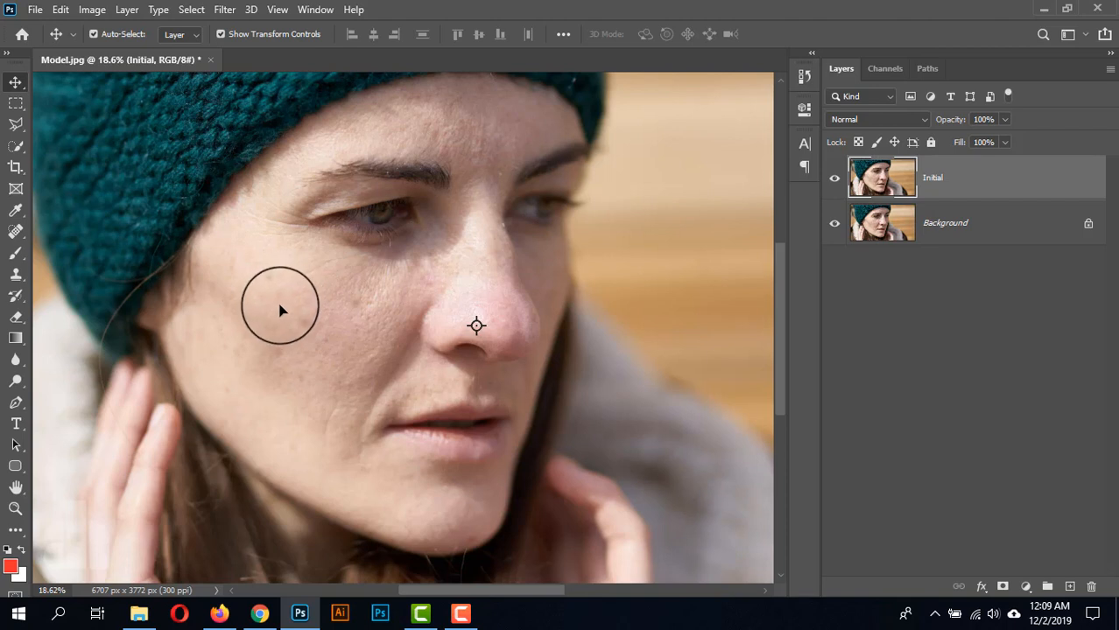
- Remove the dark spots and small blemishes across the woman's cheek on the Initial layer with the Spot Healing Brush
click(10, 234)
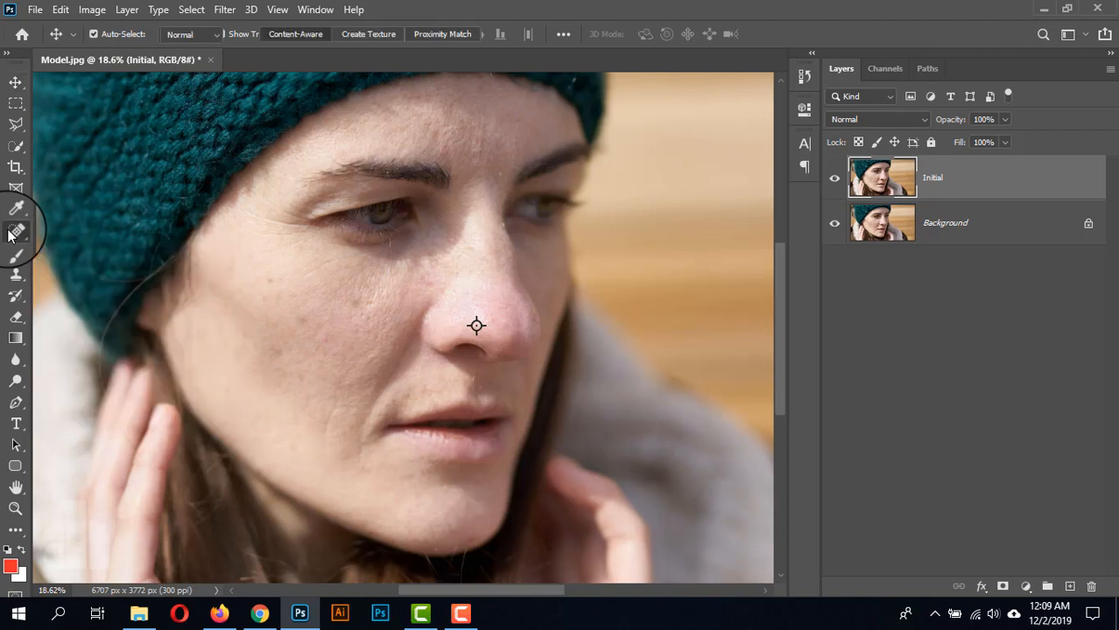
scroll(320, 304, up, 3)
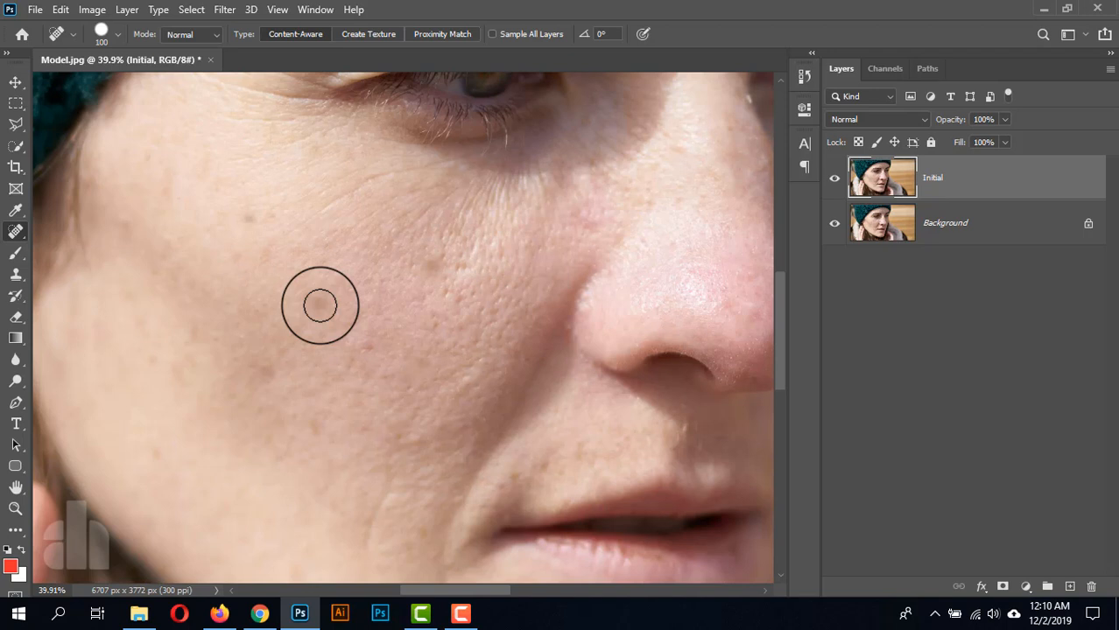
click(320, 305)
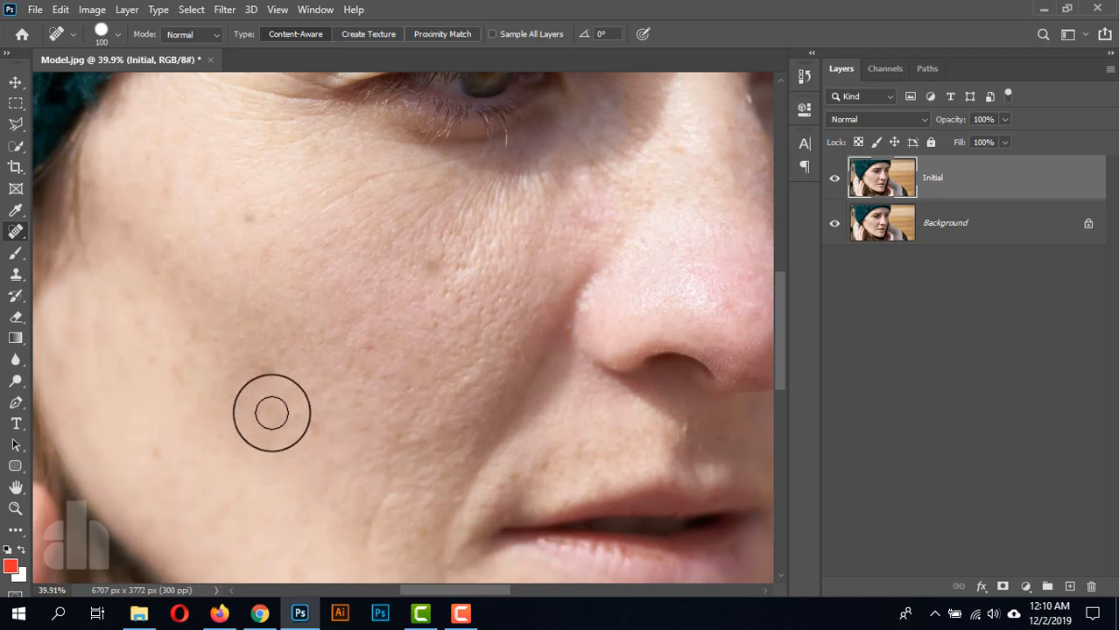
click(264, 373)
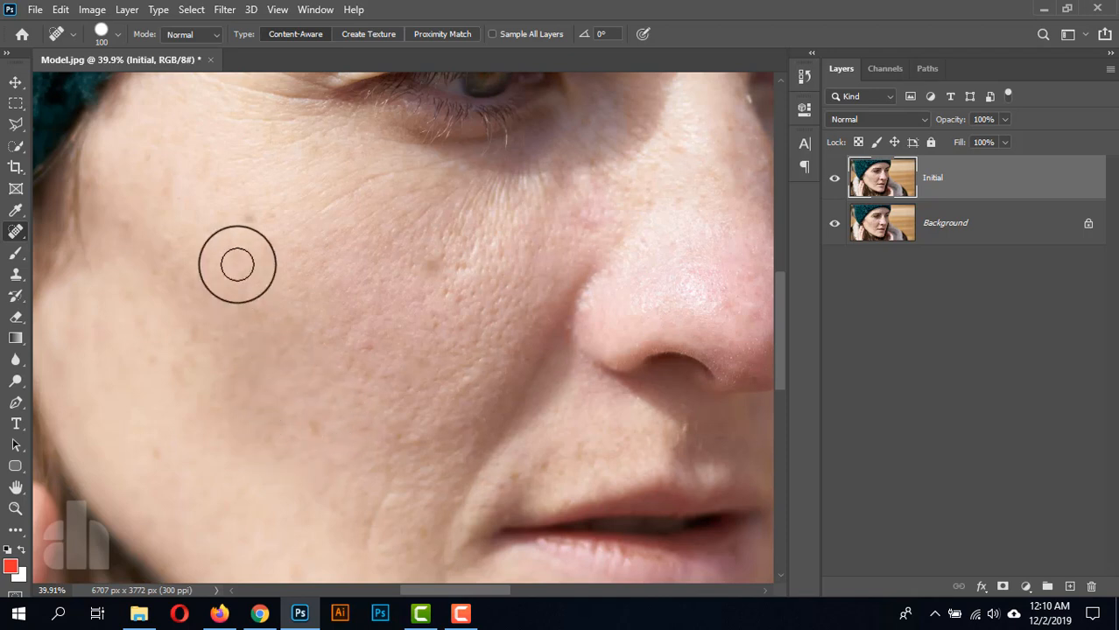
click(247, 222)
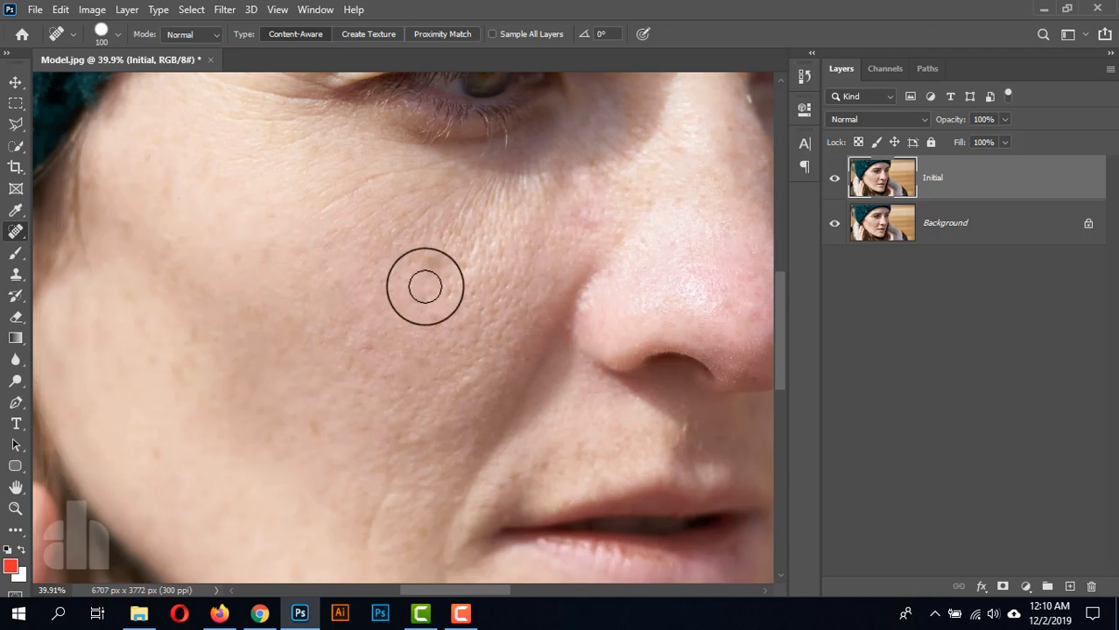
click(432, 271)
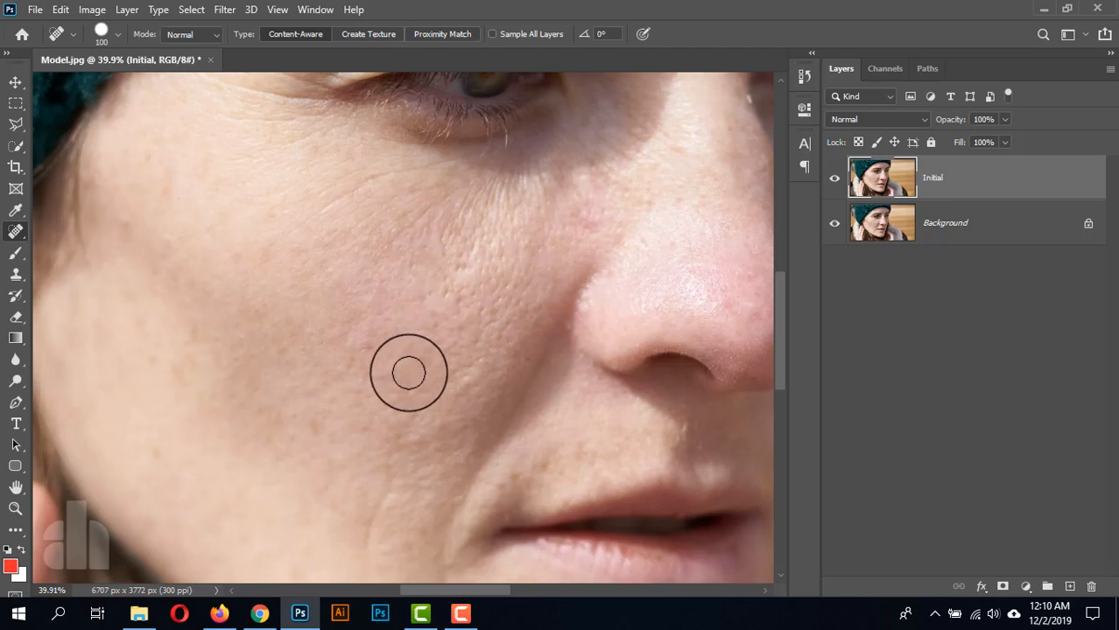
click(366, 352)
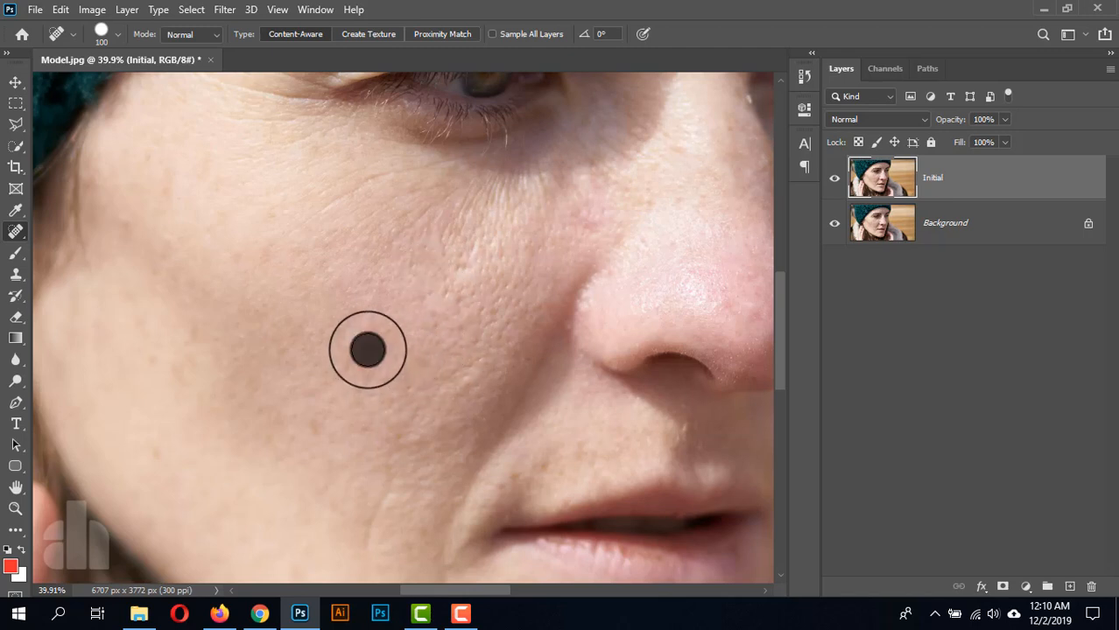
click(315, 430)
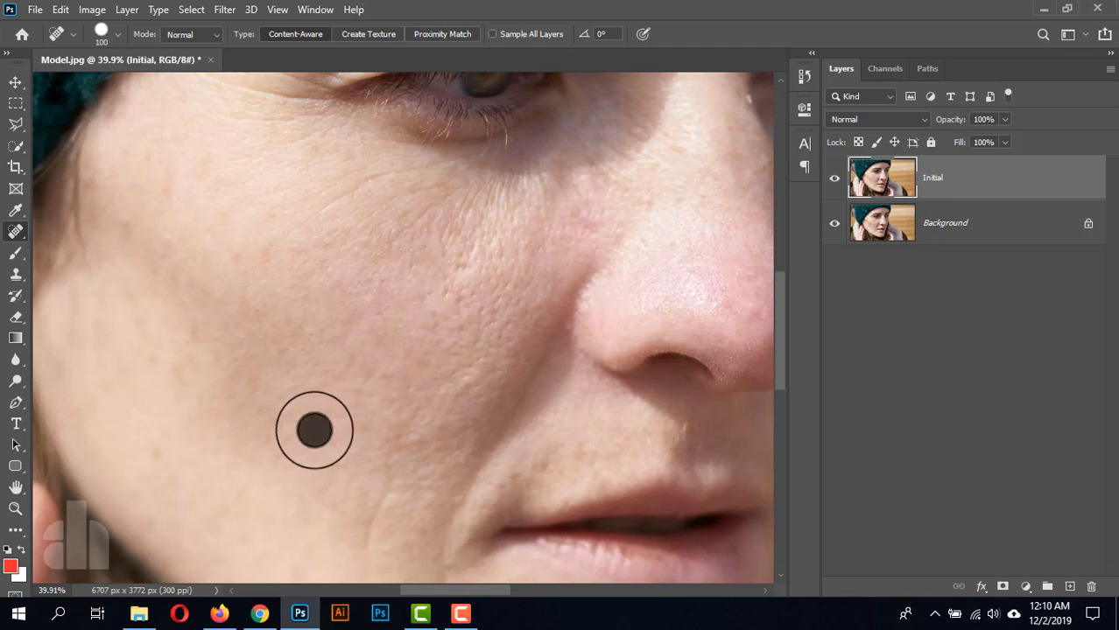
click(127, 232)
click(130, 301)
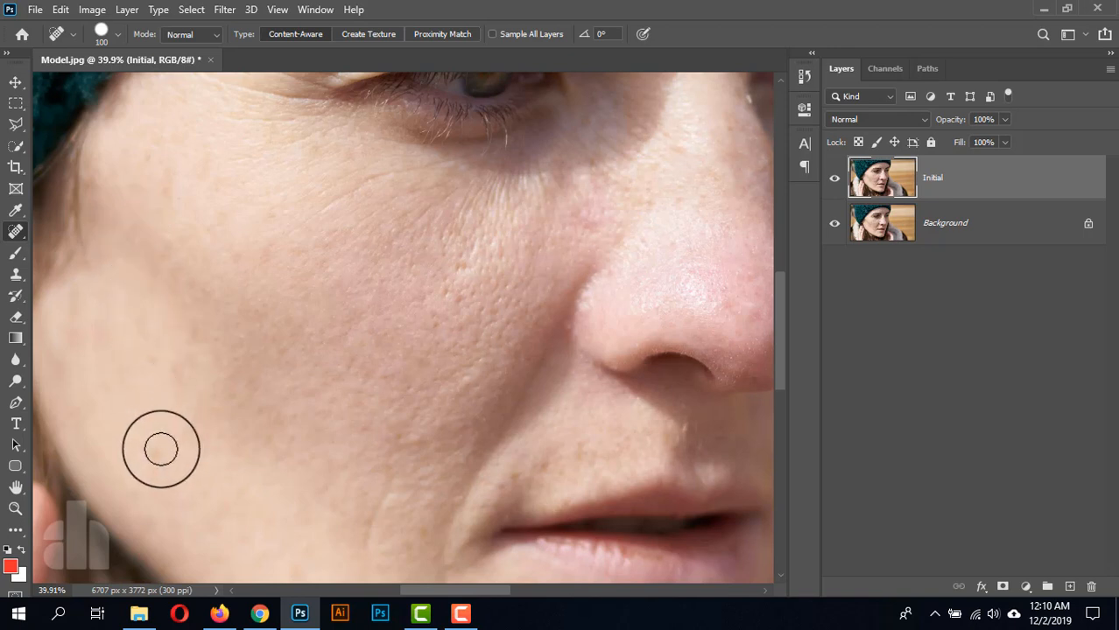
click(157, 453)
click(168, 184)
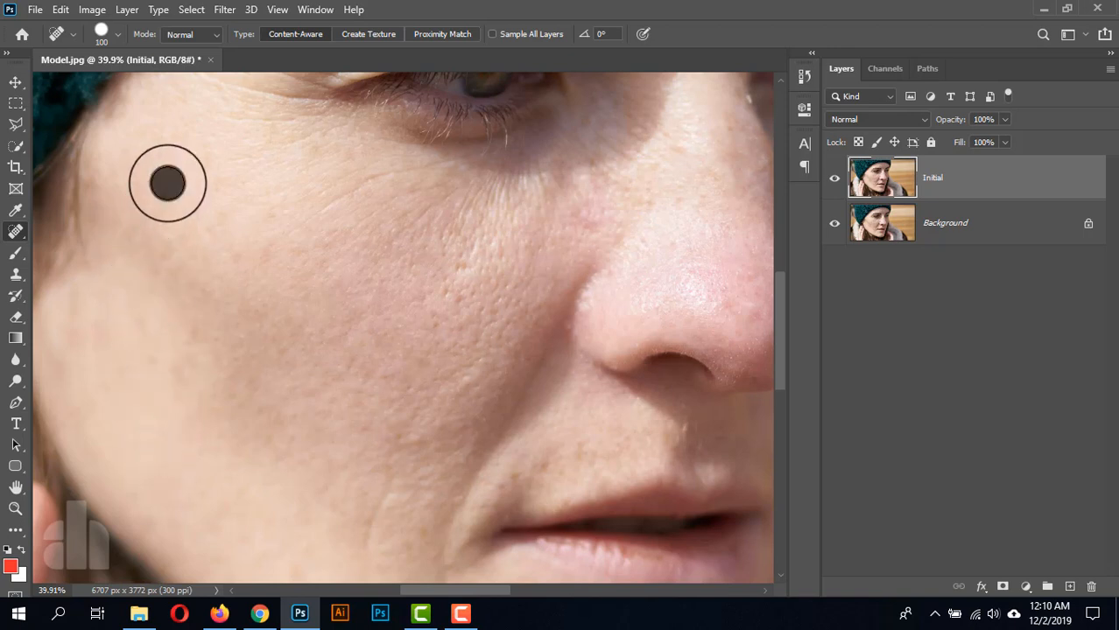
click(316, 157)
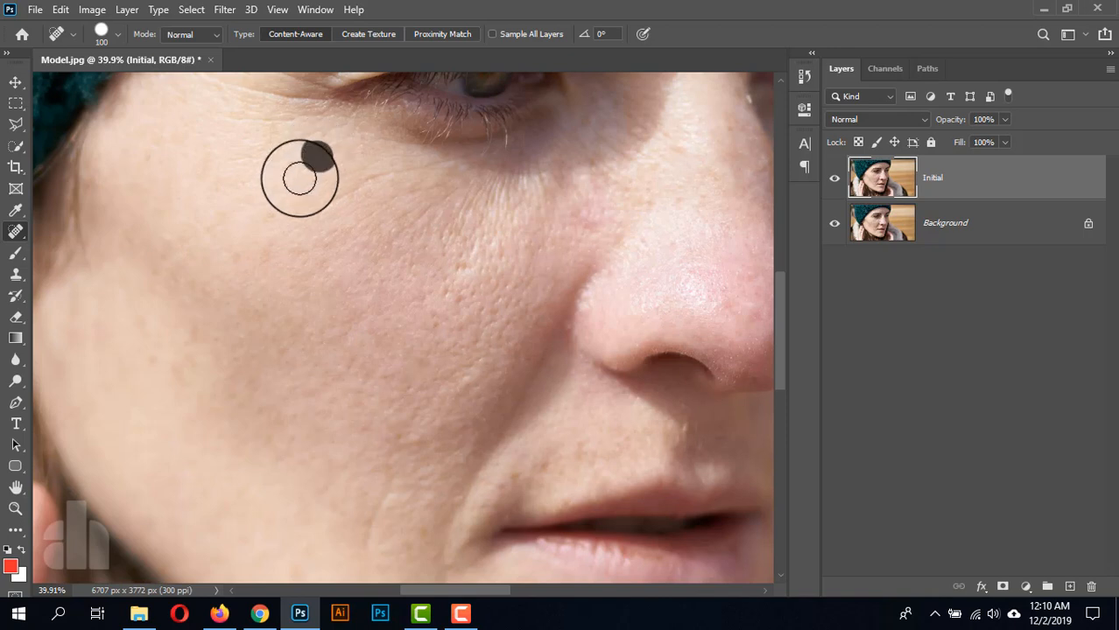
click(159, 262)
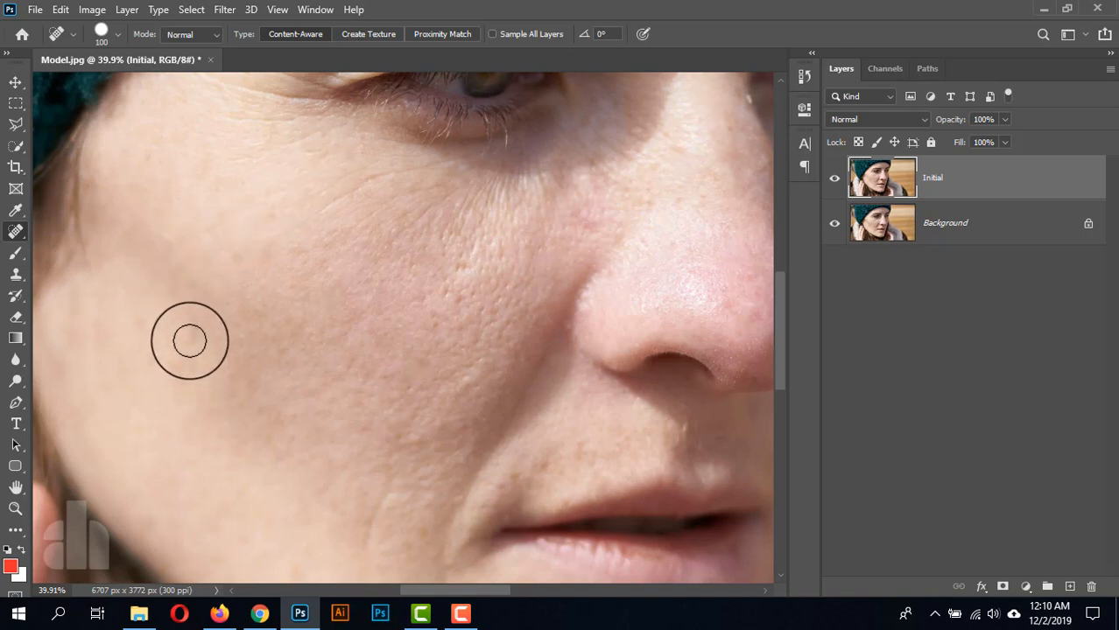
click(189, 336)
click(264, 251)
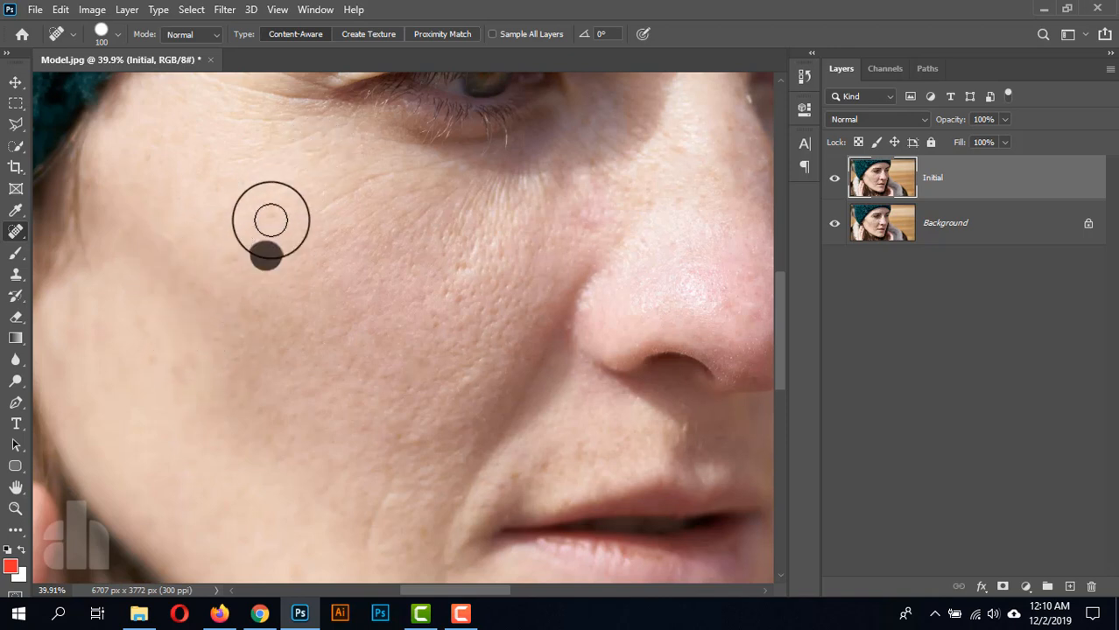
click(273, 213)
click(152, 359)
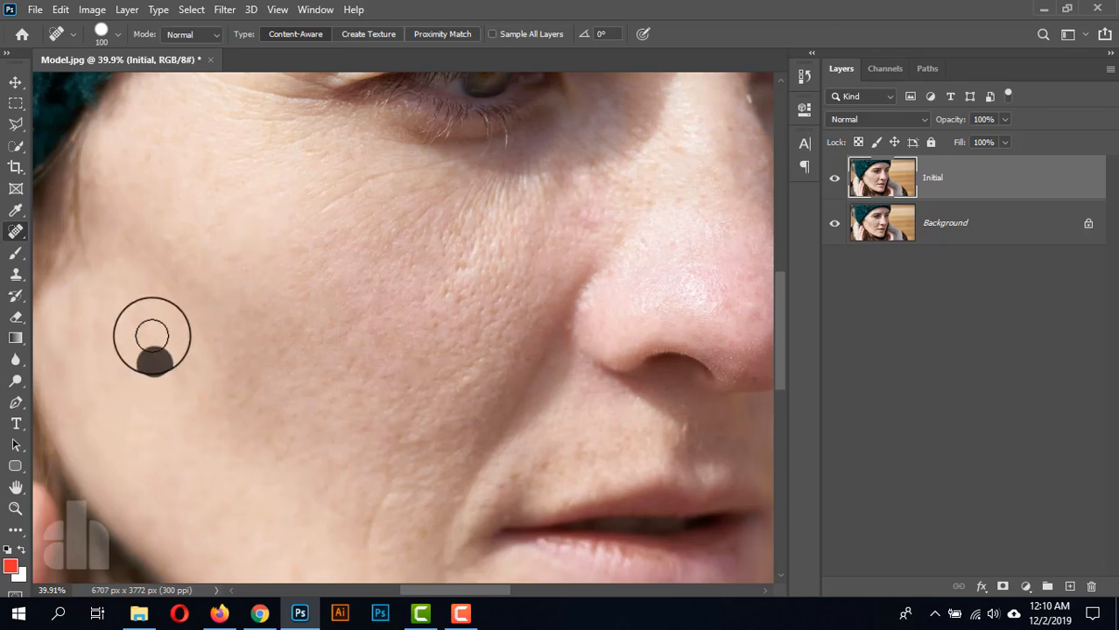
scroll(314, 366, down, 2)
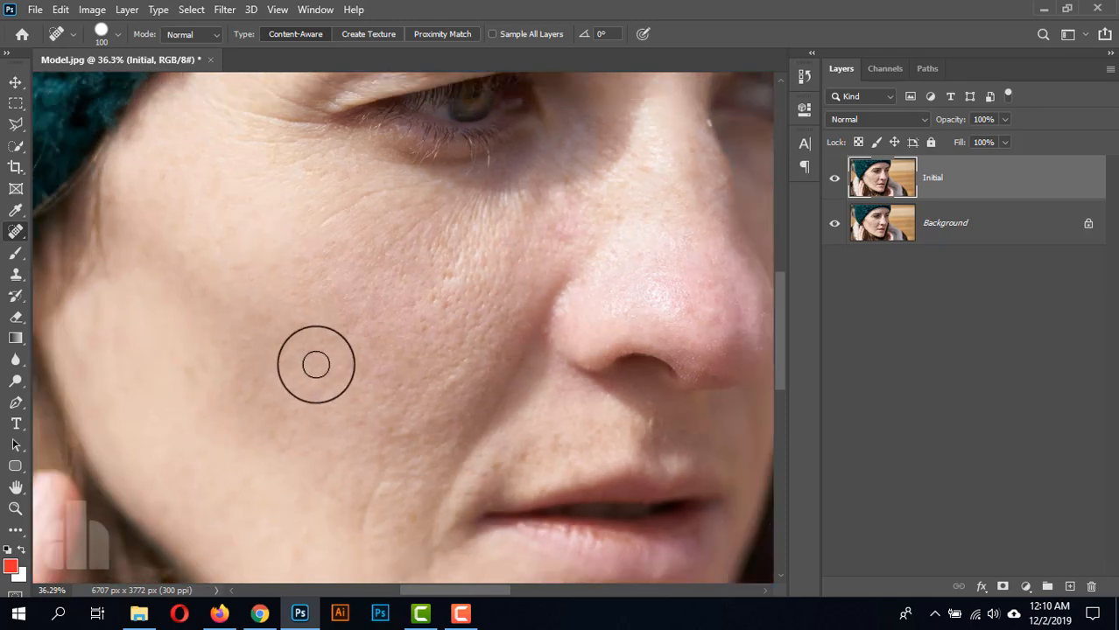
scroll(335, 274, down, 4)
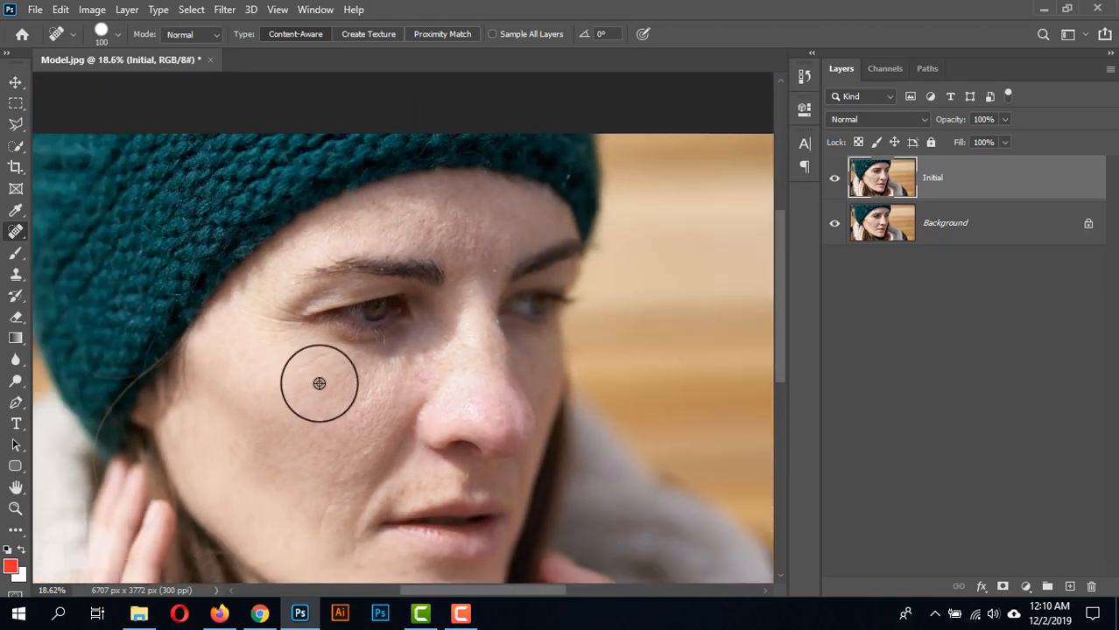
scroll(320, 387, up, 2)
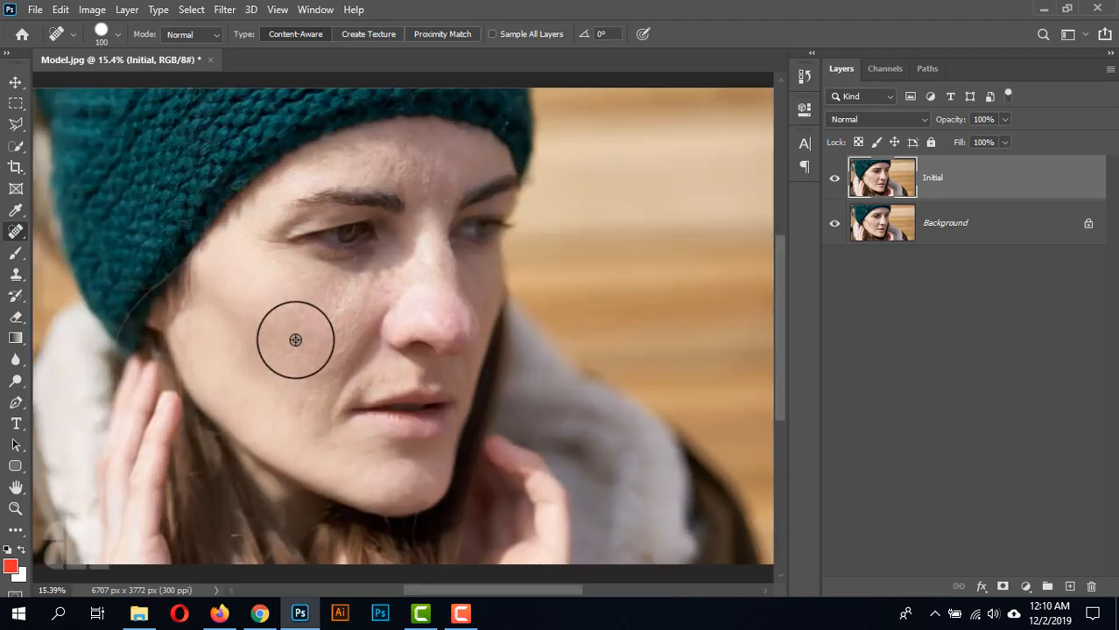
scroll(294, 341, up, 2)
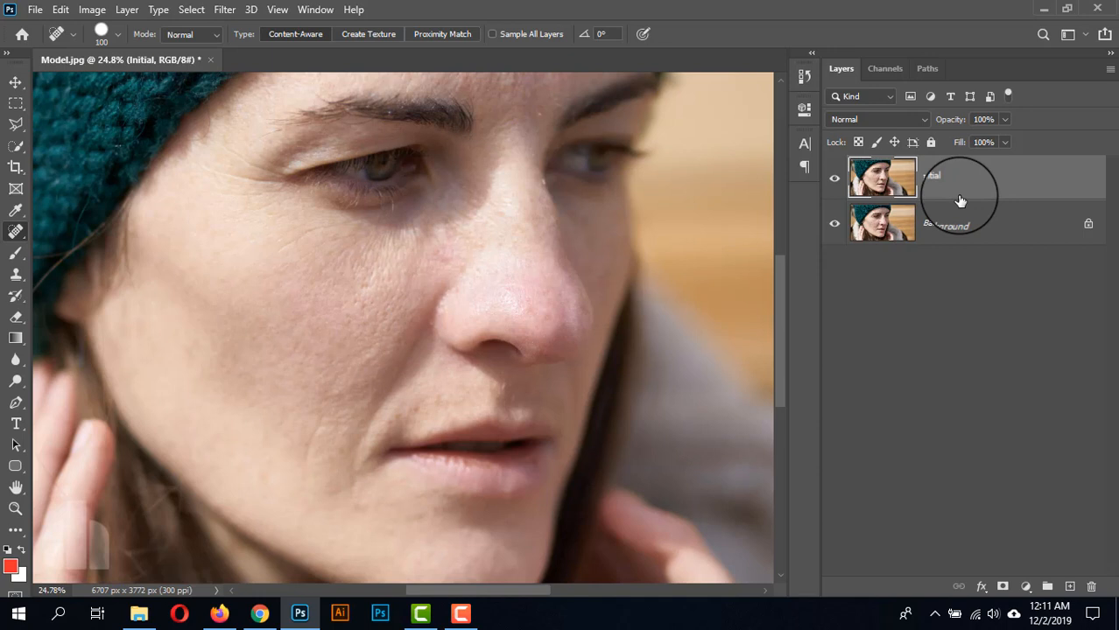
- Duplicate the Initial layer twice and hide the topmost copy
key(ctrl+j)
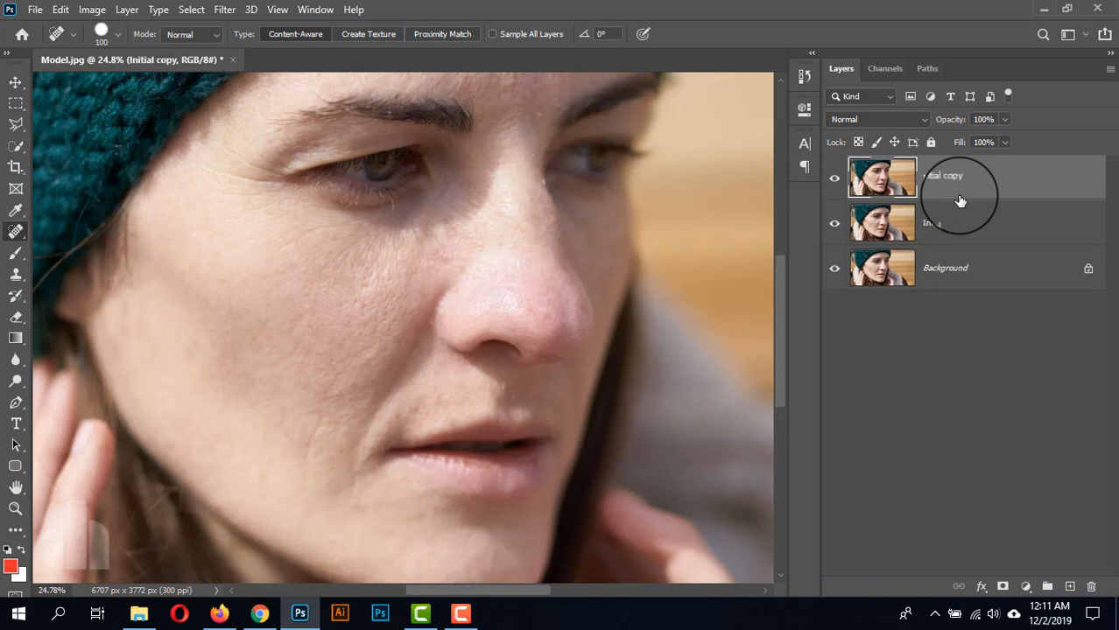
key(ctrl+j)
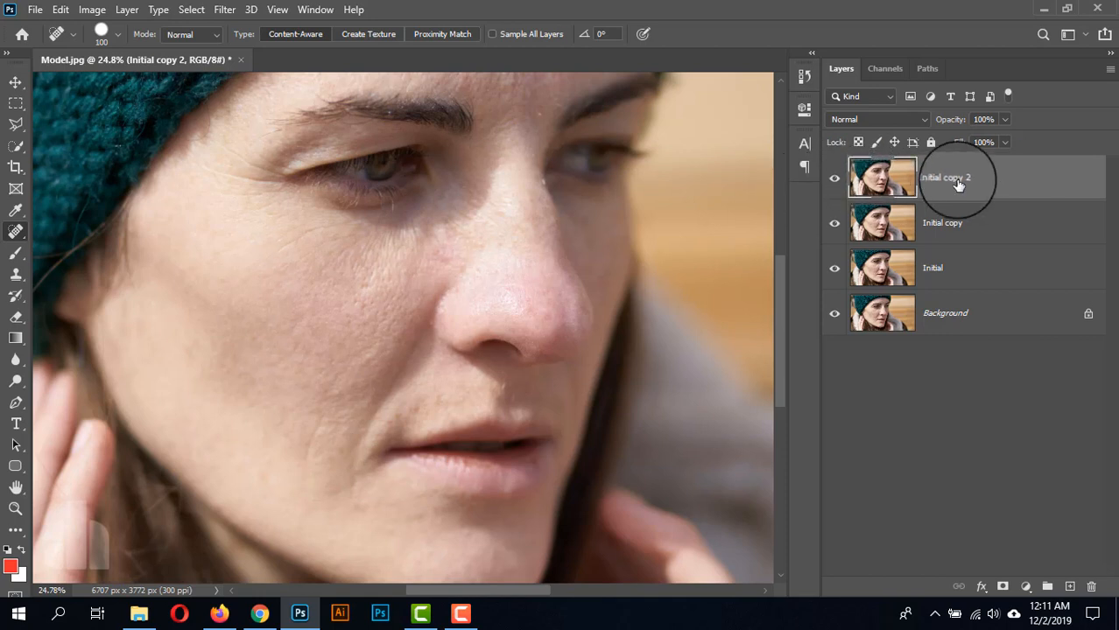
click(834, 178)
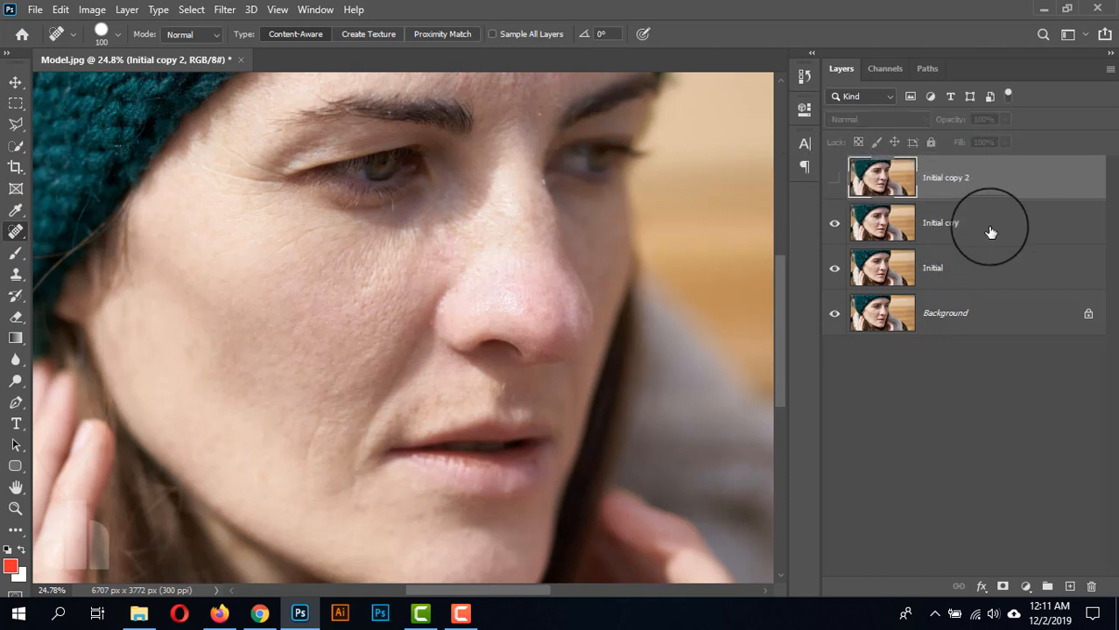
- Rename the Initial copy layer as Soft
click(971, 225)
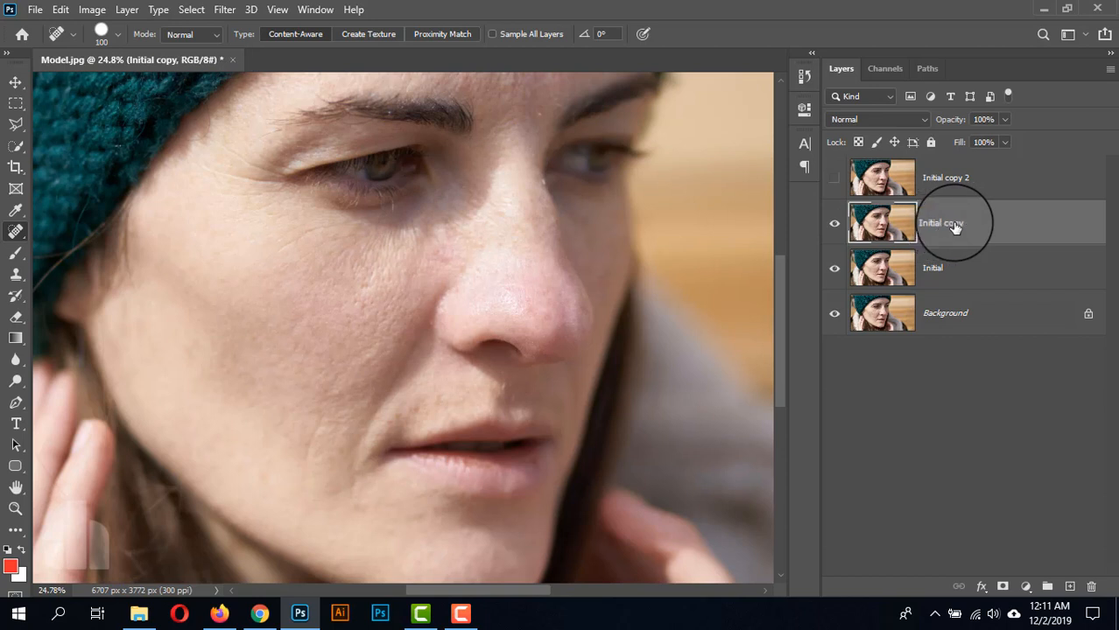
double_click(945, 223)
text(Soft)
key(Return)
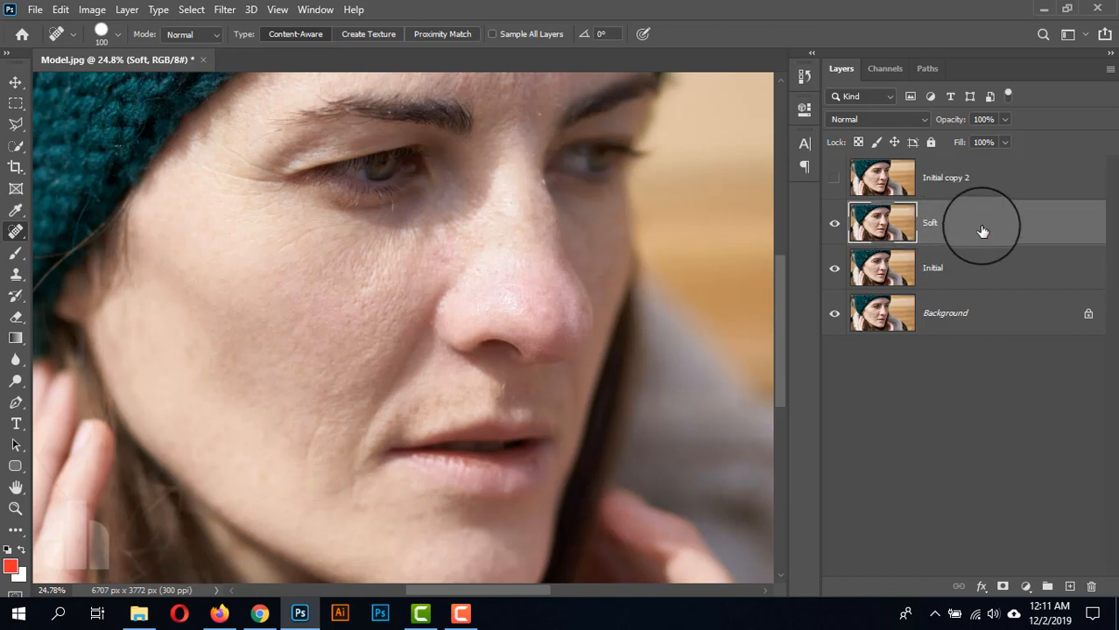
- Apply a Gaussian Blur with a radius of 25 pixels to the Soft layer
click(224, 10)
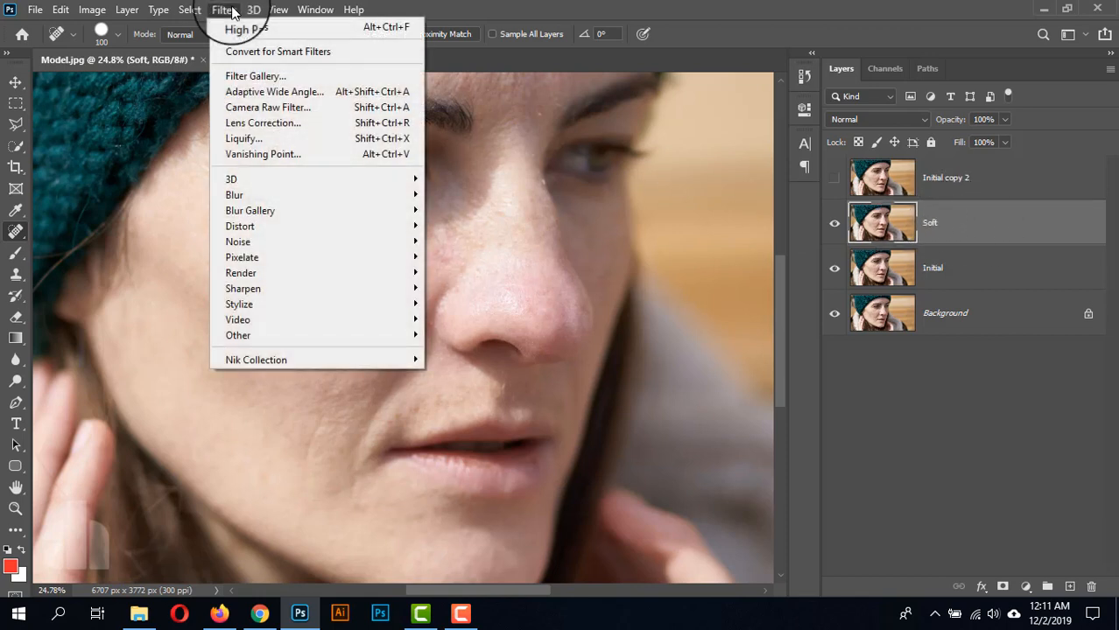
mouse_move(279, 194)
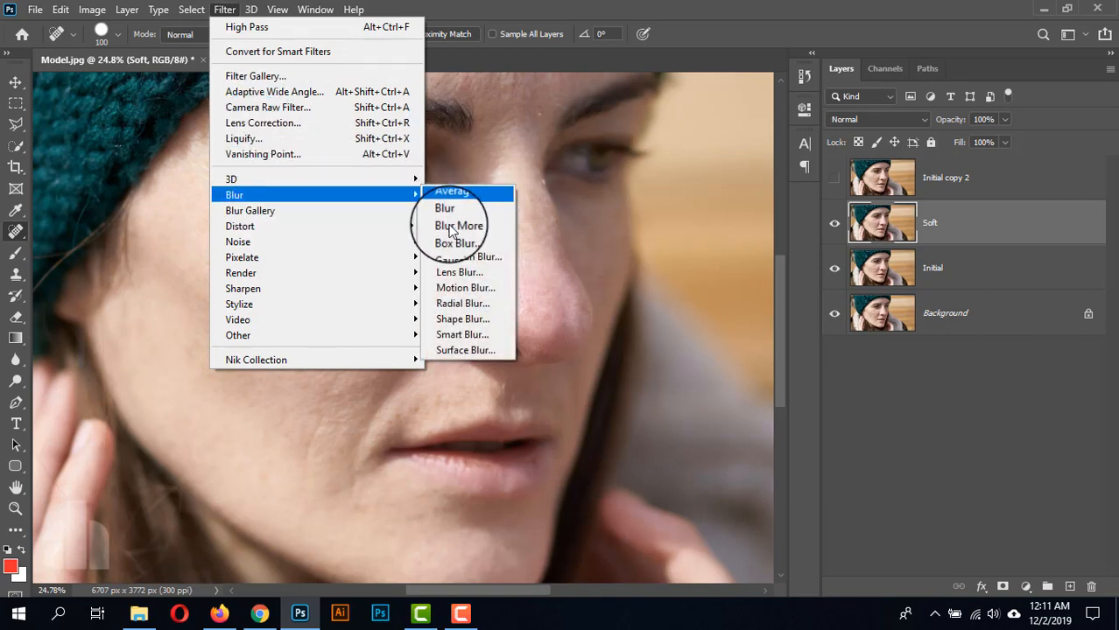
click(454, 258)
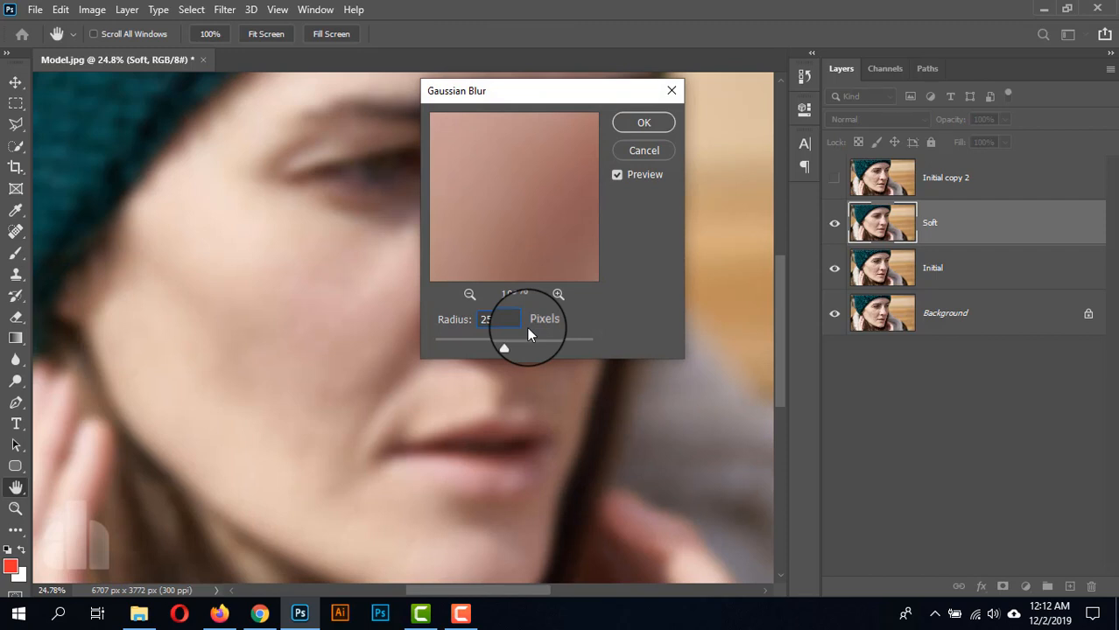
click(647, 124)
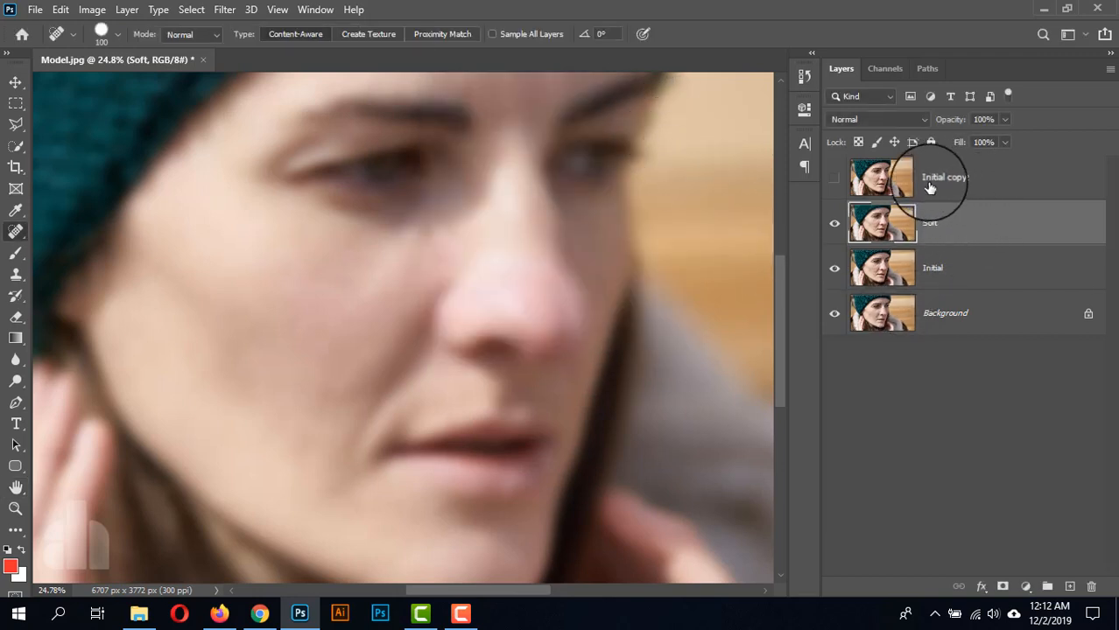
- Show the hidden Initial copy 2 layer again and rename it as Details
click(834, 181)
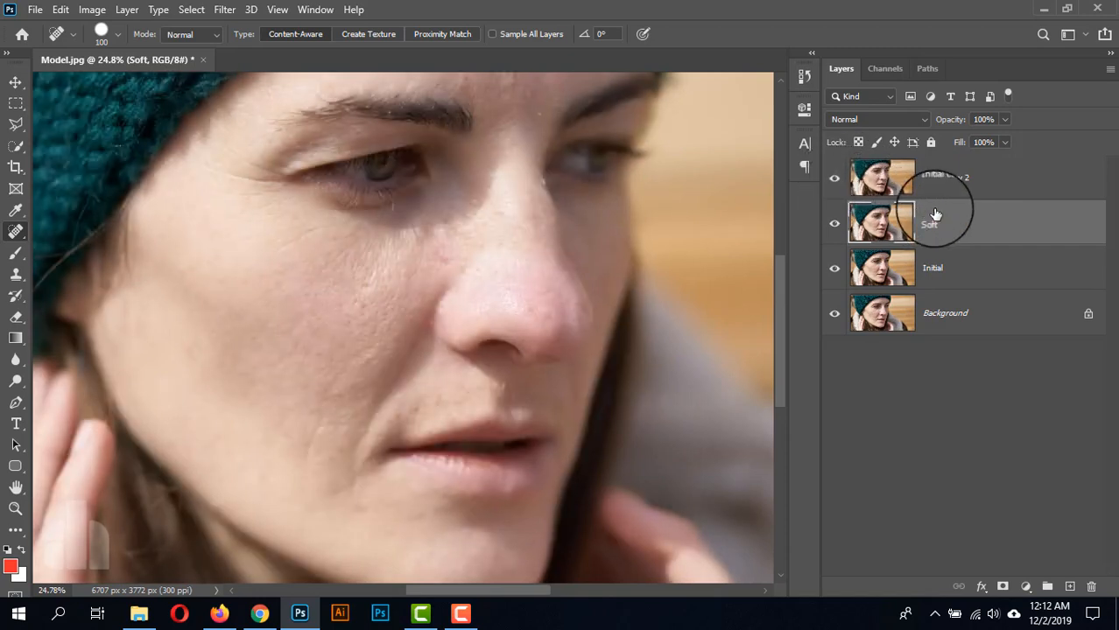
click(945, 181)
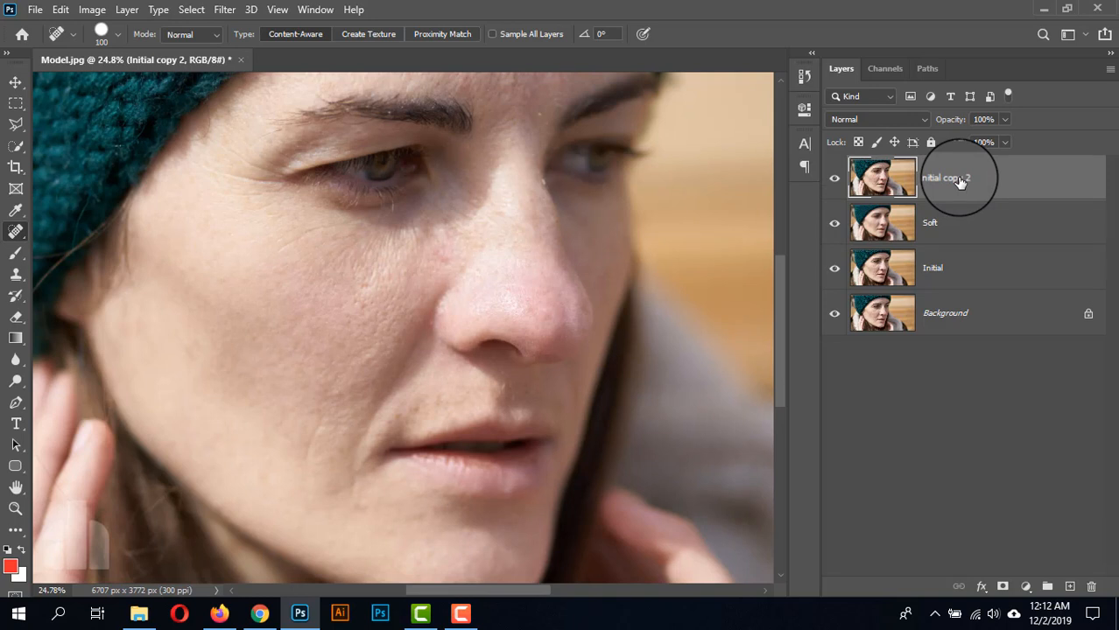
double_click(961, 180)
text(Details)
key(Return)
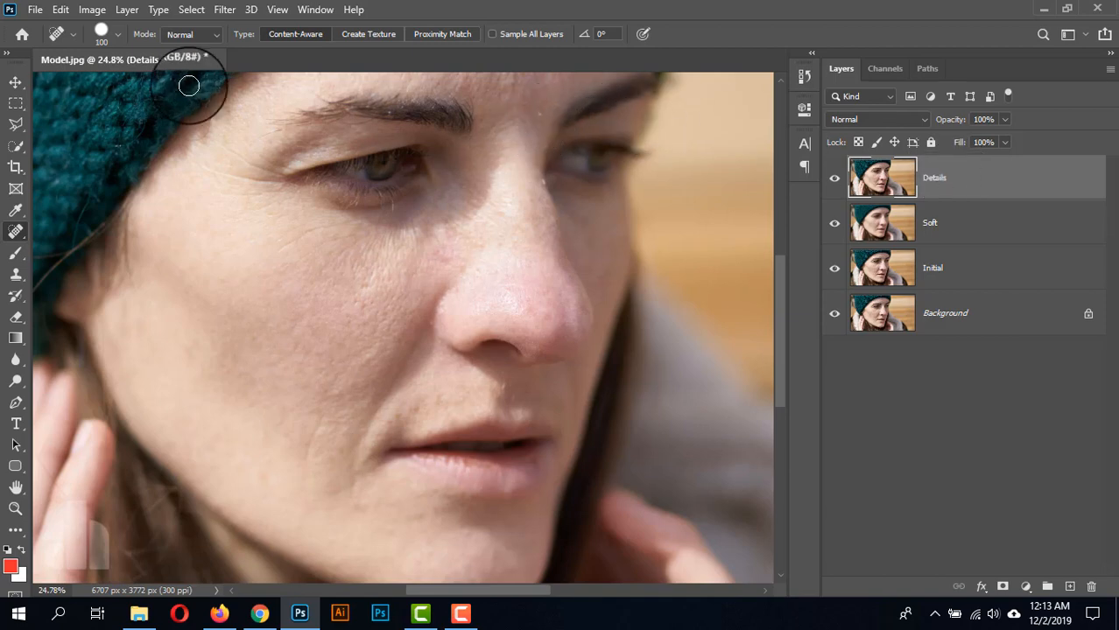
- Apply a High Pass filter with a radius of 4.0 pixels to the Details layer
click(225, 11)
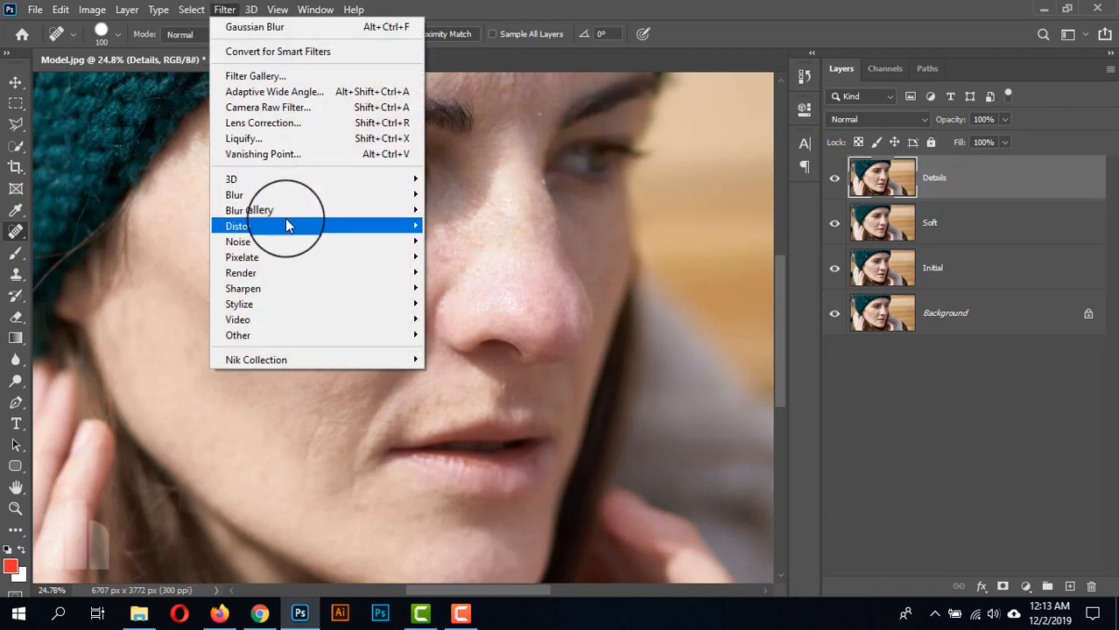
mouse_move(311, 337)
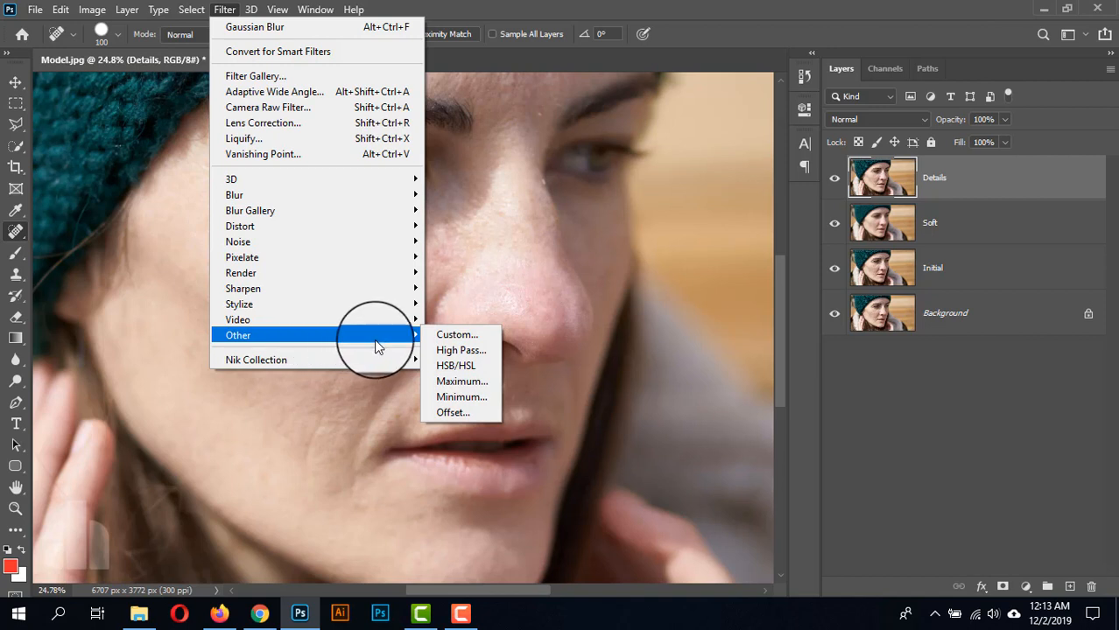
click(449, 350)
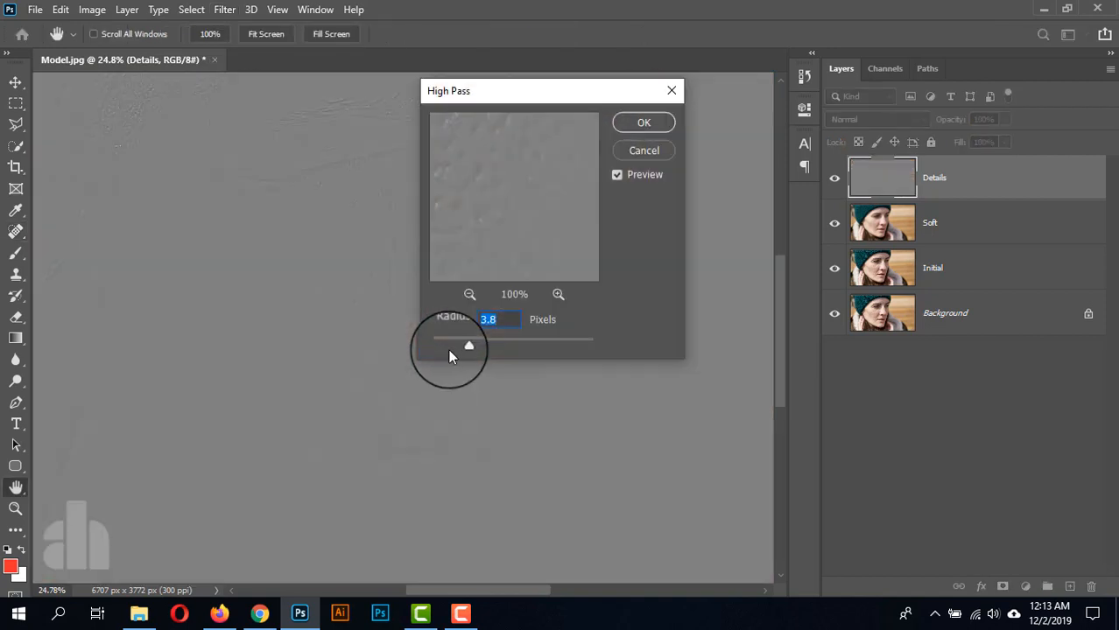
drag(475, 339, 468, 348)
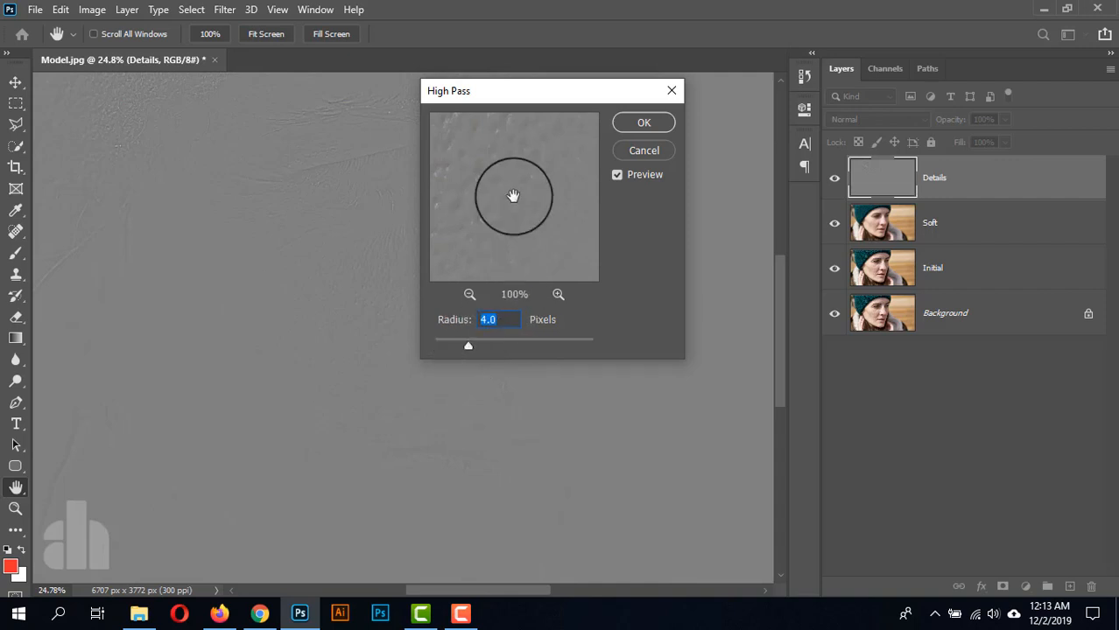
drag(475, 180, 570, 245)
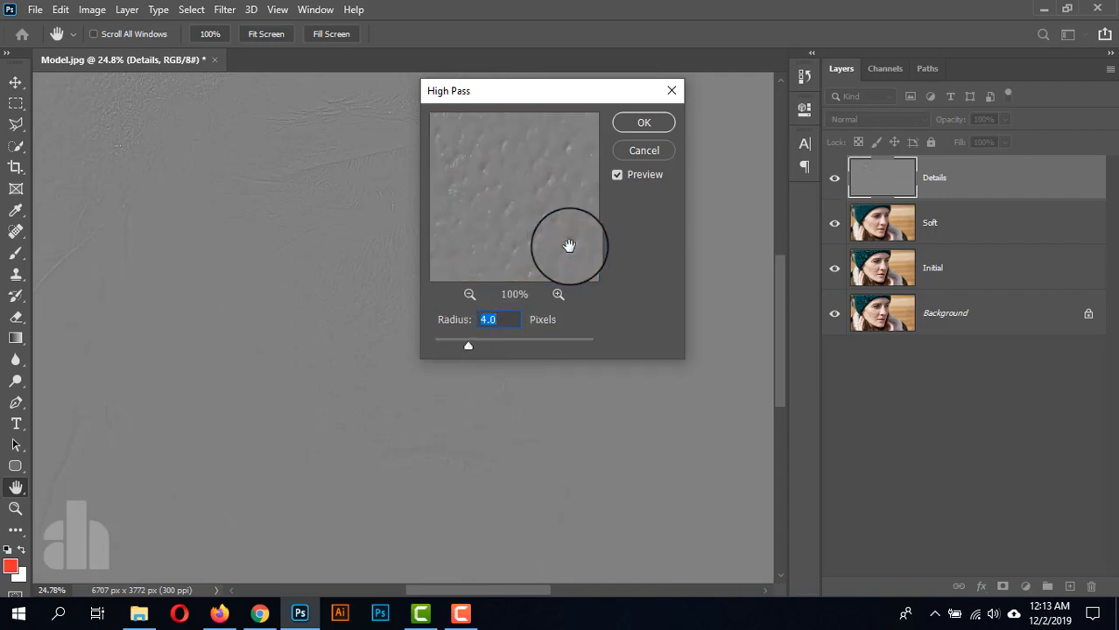
drag(493, 156, 499, 265)
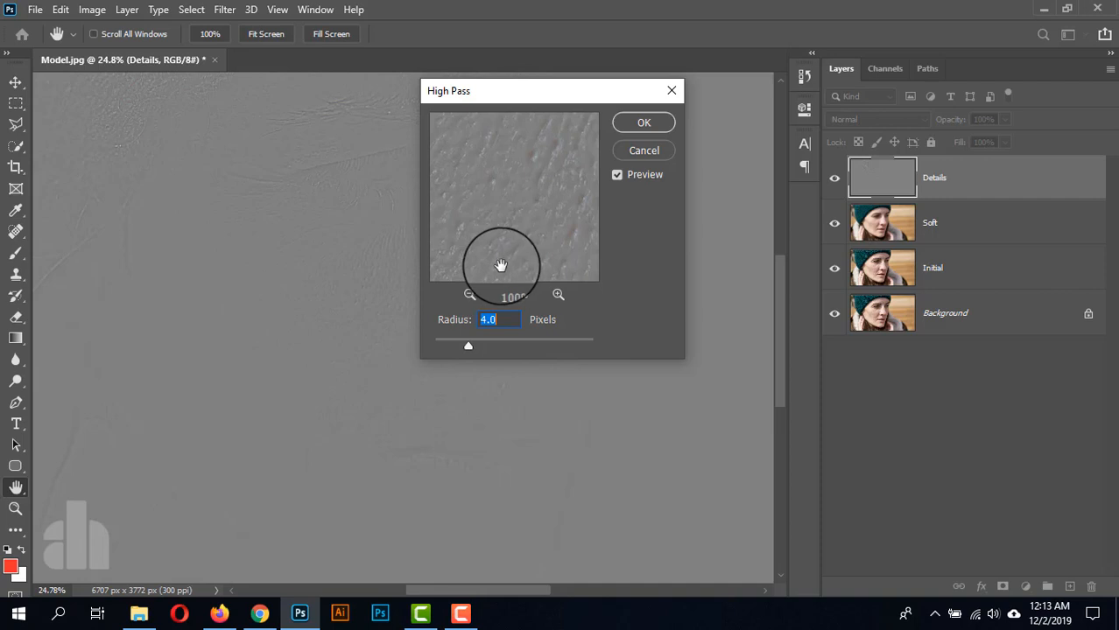
click(642, 124)
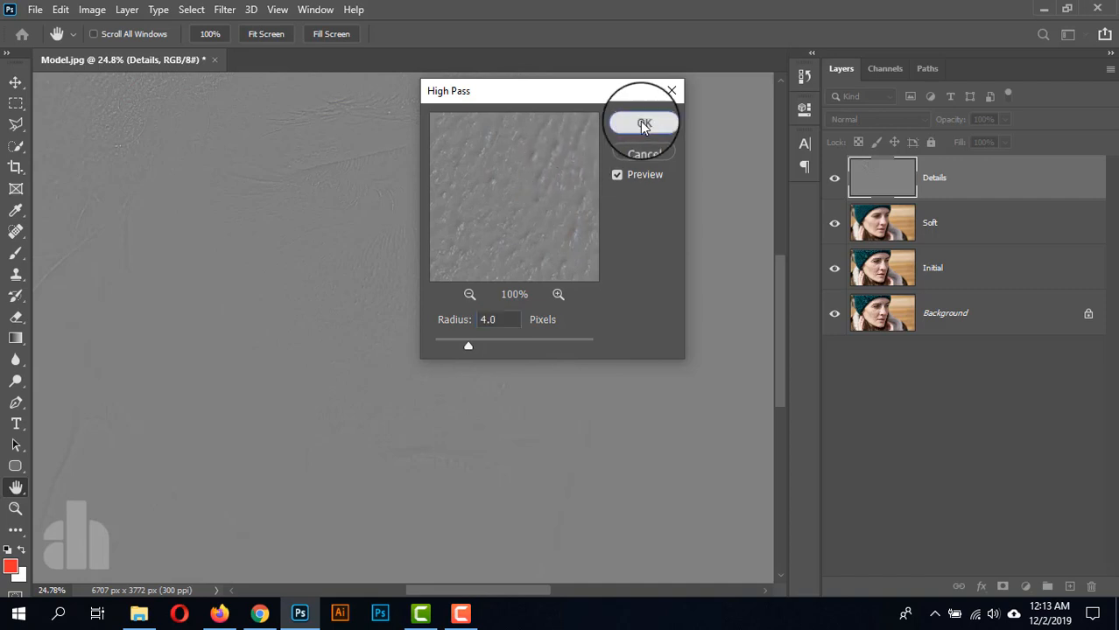
- Set the blend mode of the Details layer to Linear Light
key(j)
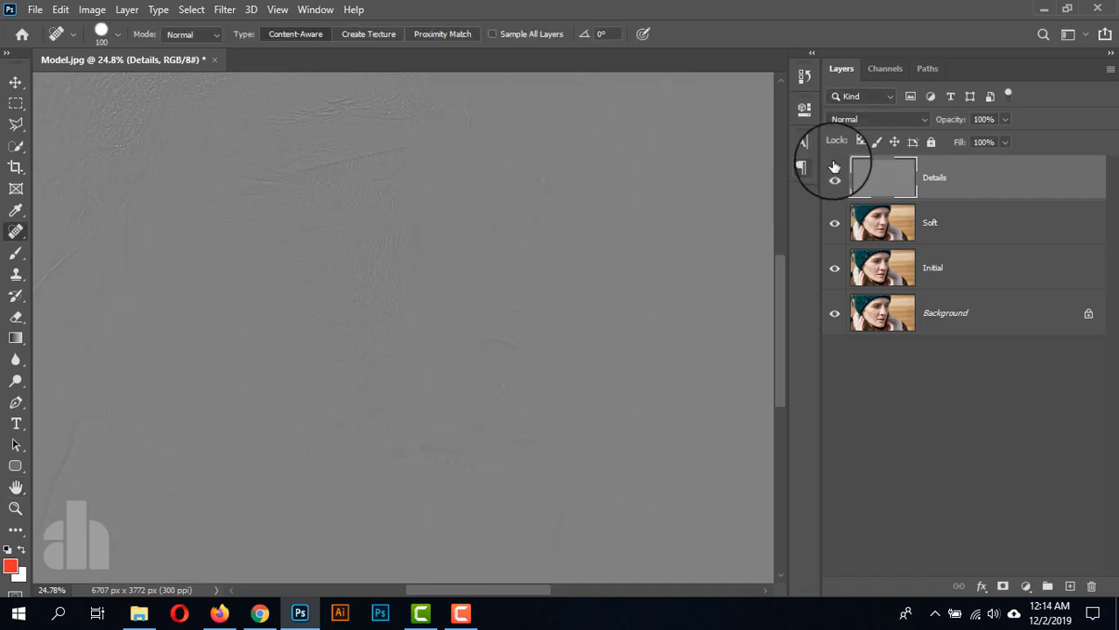
click(857, 120)
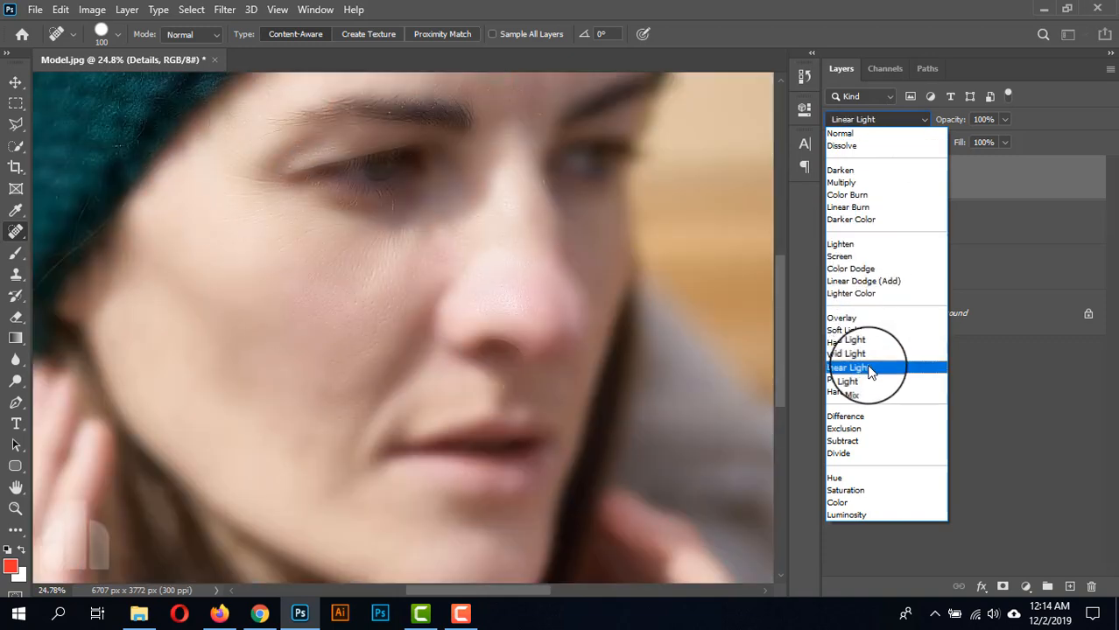
click(869, 367)
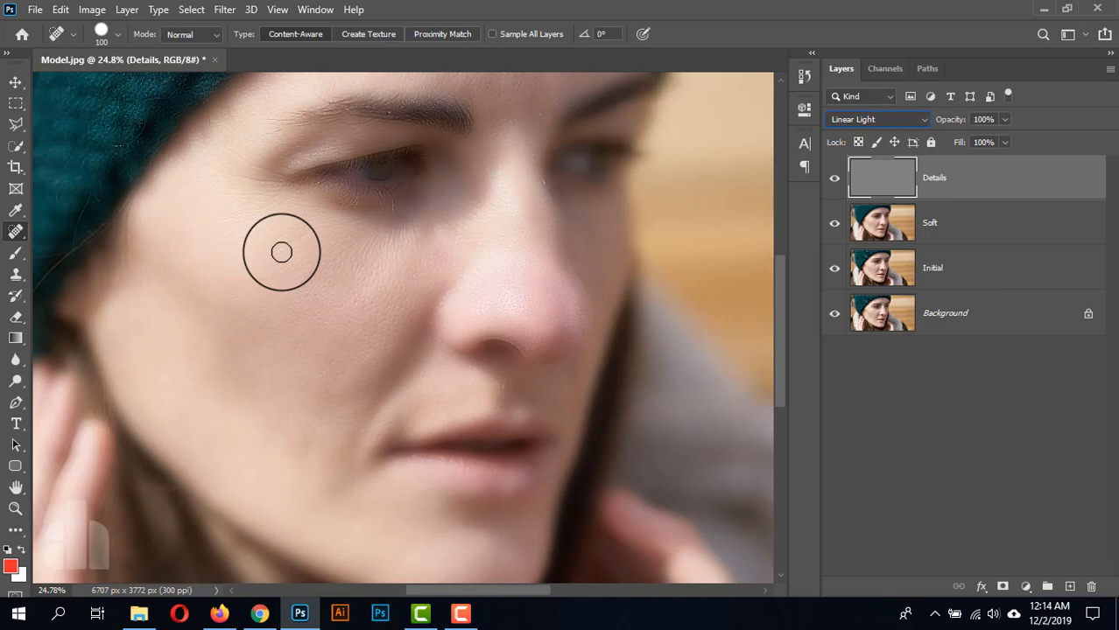
- Group the Details and Soft layers and add a black layer mask to the group
click(958, 189)
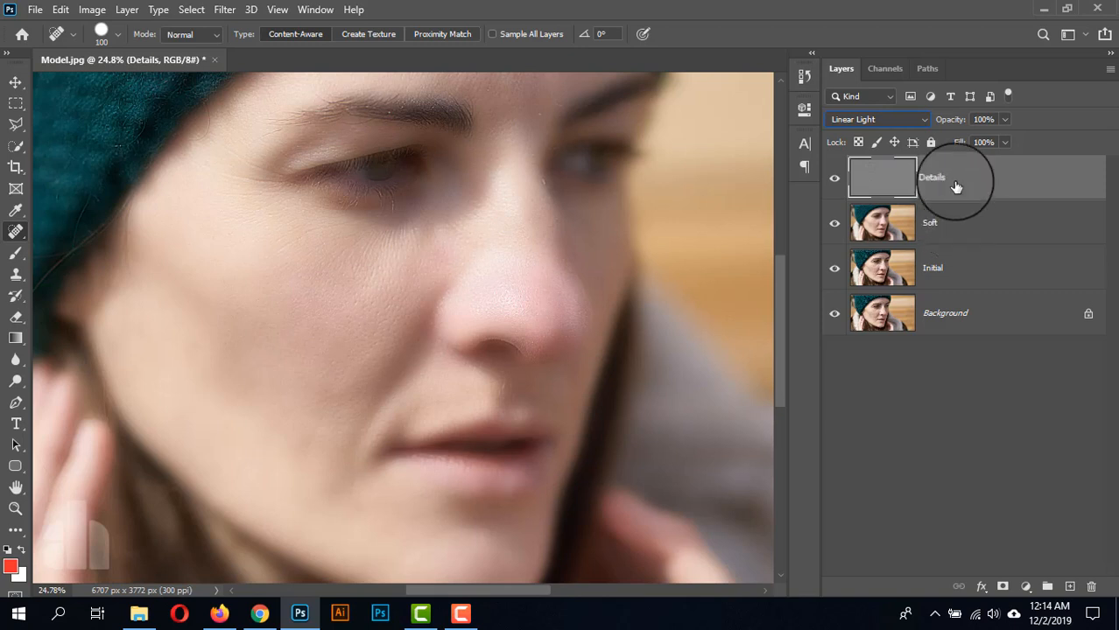
shift+click(954, 232)
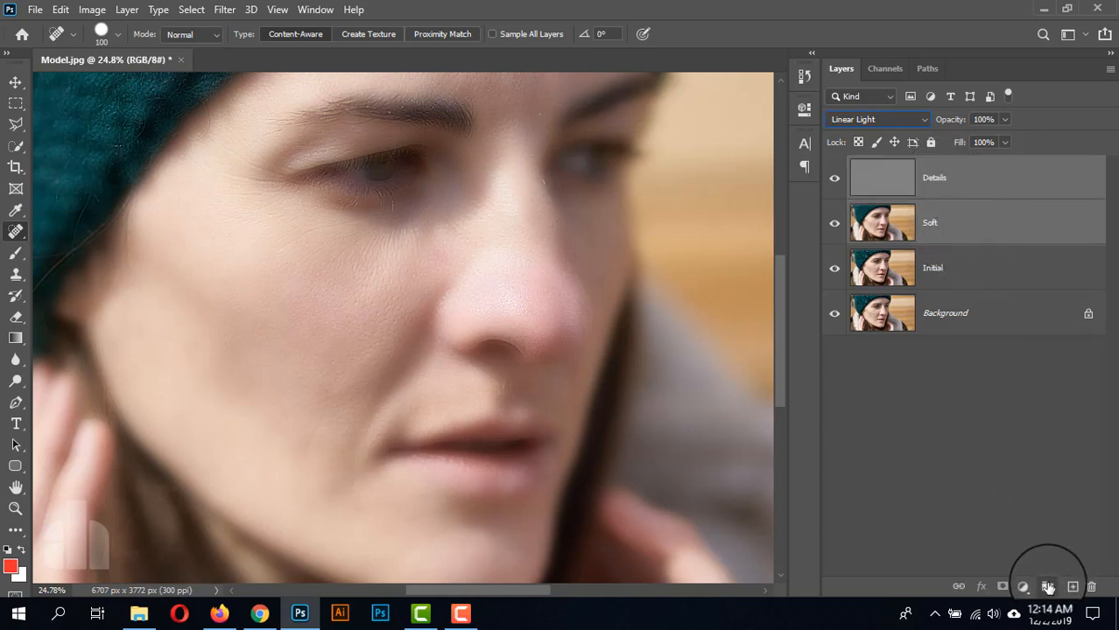
click(1048, 587)
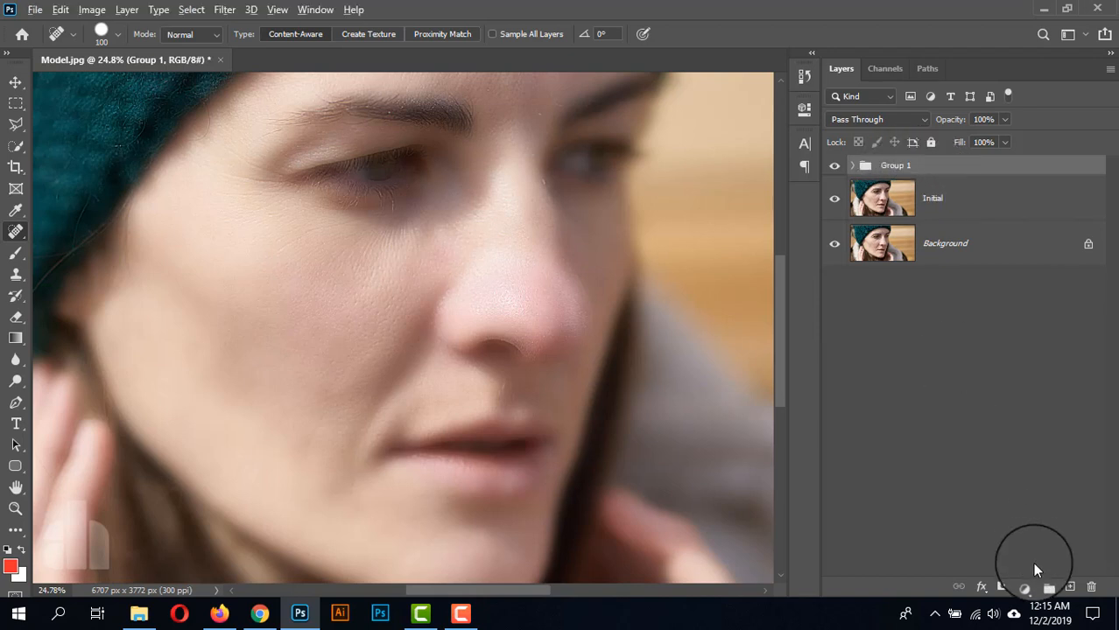
alt+click(1003, 587)
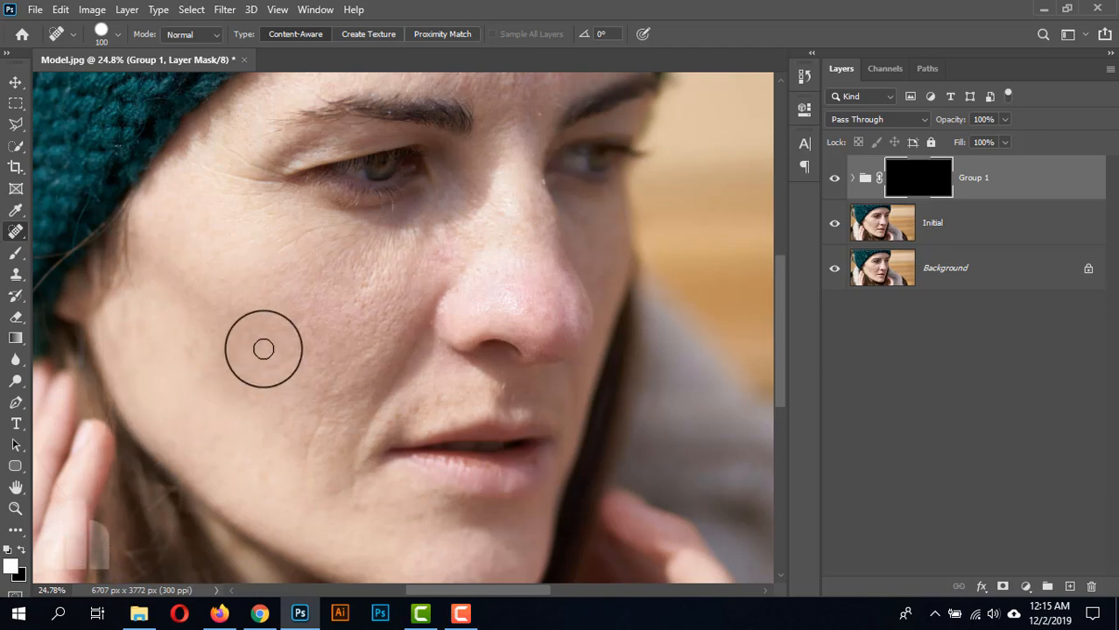
- Activate the Brush tool with the Soft Round preset for painting on the group's mask
click(16, 254)
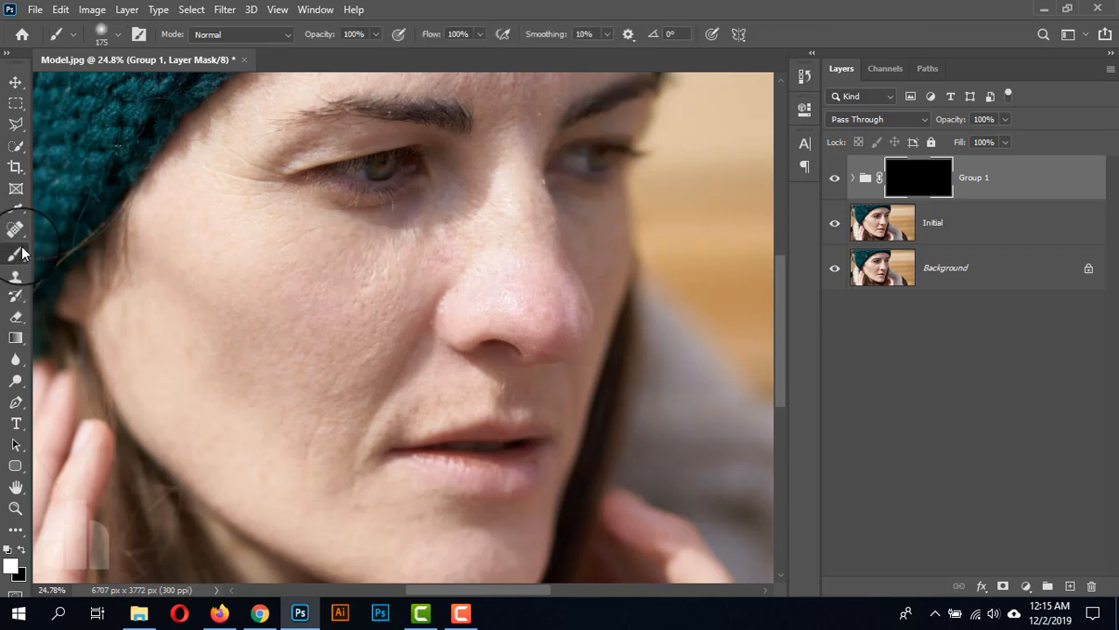
click(97, 33)
click(61, 211)
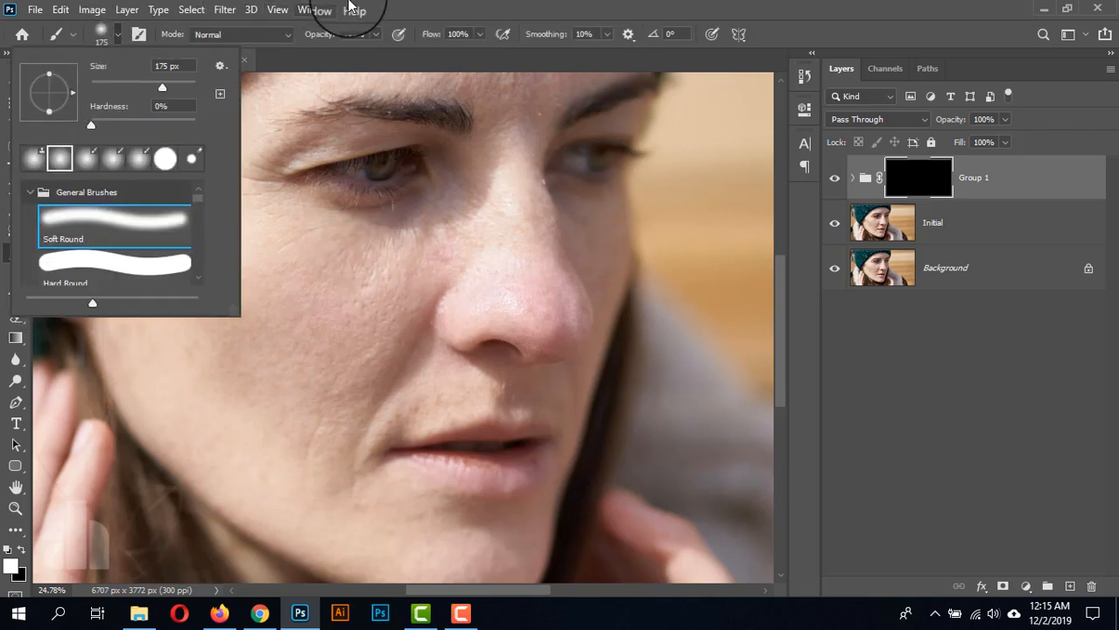
click(406, 9)
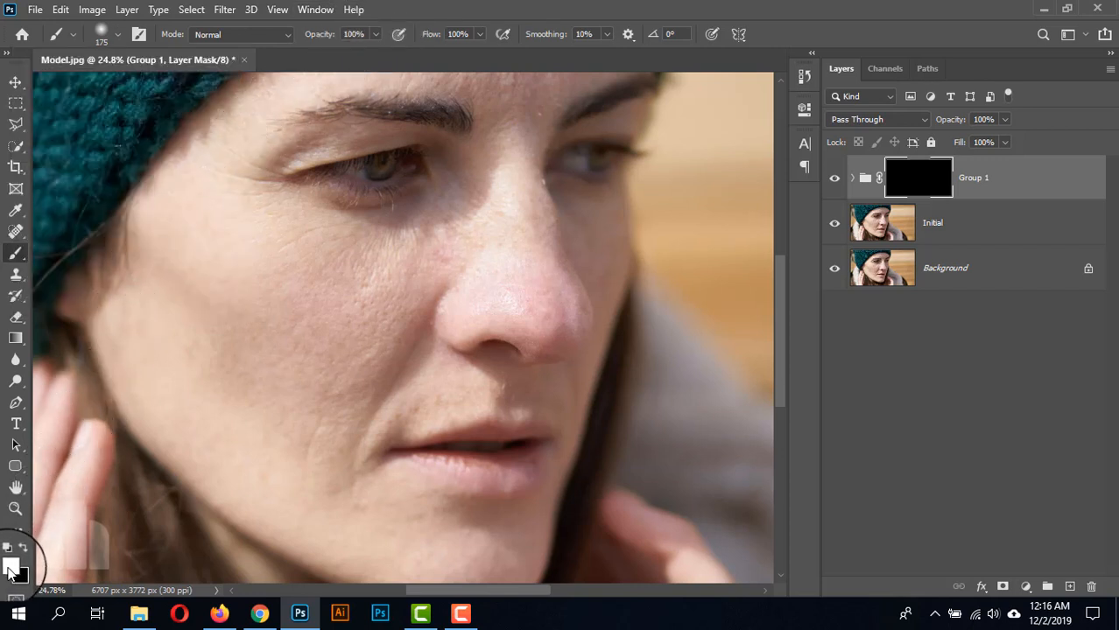
- Paint white on the group's mask over the cheek, nose and forehead skin with a soft brush of 300 to 200 px
scroll(264, 362, down, 2)
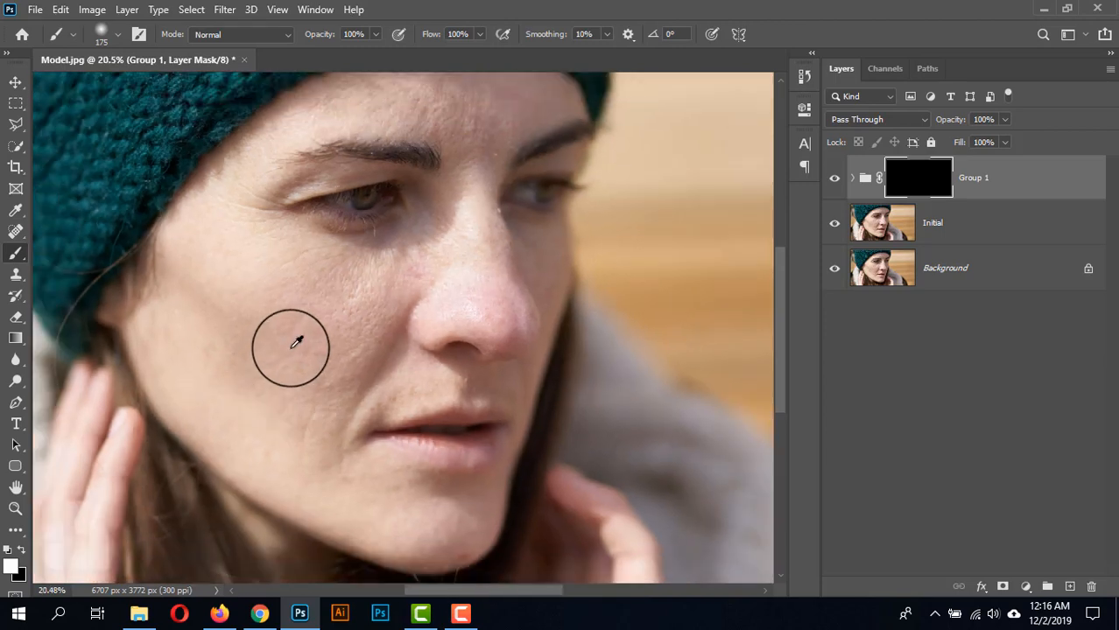
drag(292, 357, 268, 320)
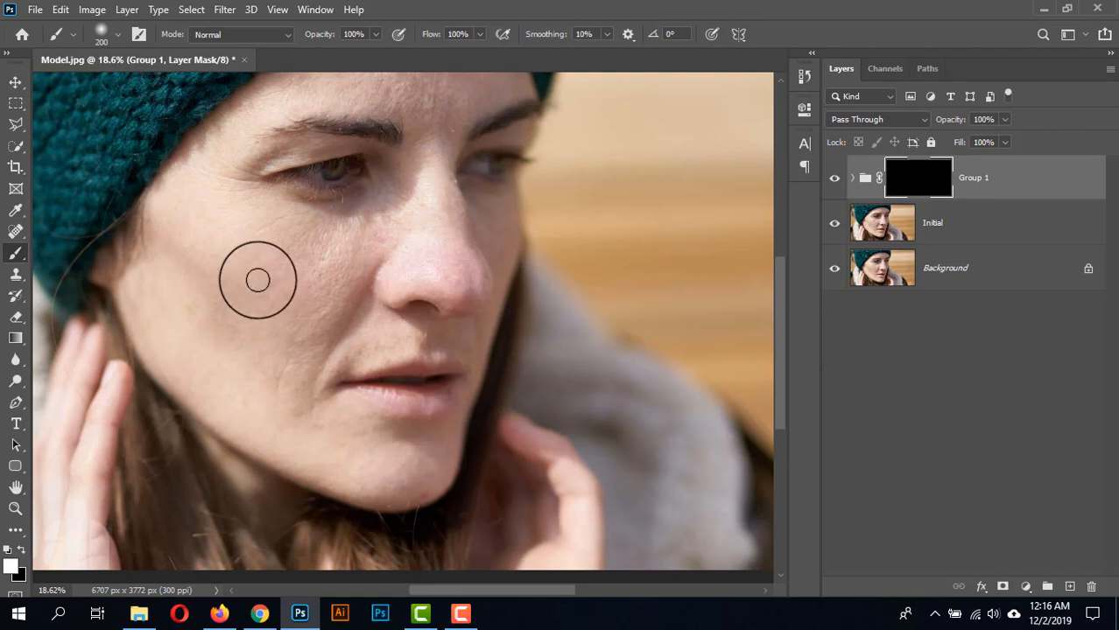
scroll(264, 270, up, 2)
drag(359, 145, 366, 238)
key(bracketright)
key(bracketright)
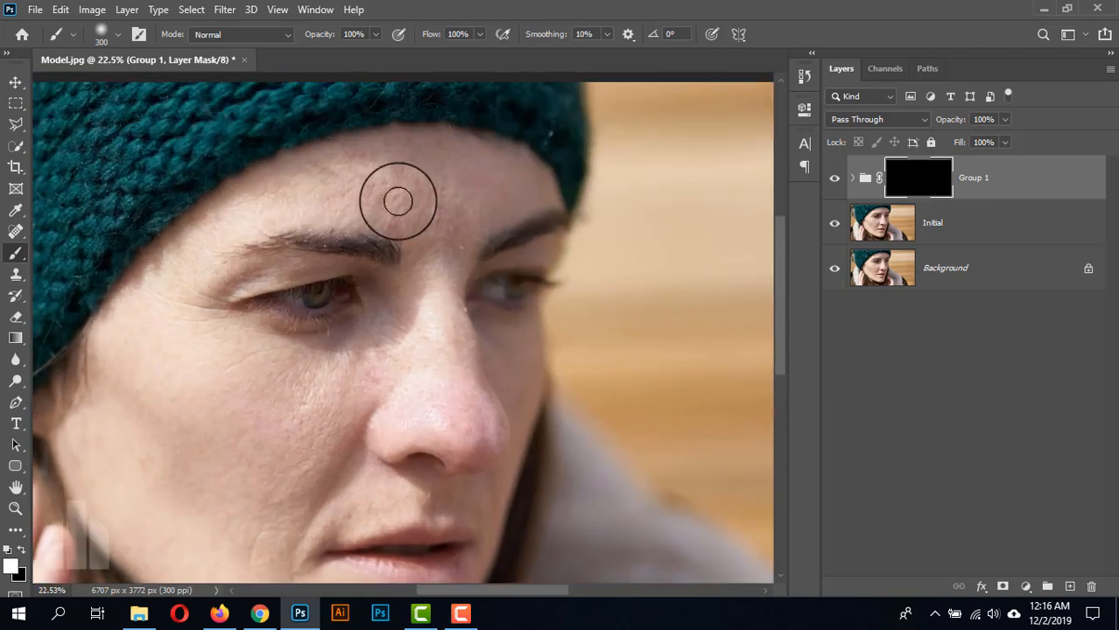
mouse_move(398, 202)
mouse_down()
mouse_move(375, 175)
mouse_move(482, 166)
mouse_move(424, 195)
mouse_move(476, 204)
mouse_move(354, 158)
mouse_move(275, 193)
mouse_move(275, 179)
mouse_move(164, 280)
mouse_move(164, 358)
mouse_move(228, 403)
mouse_move(217, 347)
mouse_move(318, 401)
mouse_move(260, 442)
mouse_move(279, 278)
mouse_move(224, 304)
mouse_move(269, 359)
mouse_move(280, 355)
mouse_move(219, 349)
mouse_move(118, 265)
mouse_move(214, 418)
mouse_move(400, 500)
mouse_move(330, 249)
mouse_move(462, 220)
mouse_move(425, 255)
mouse_move(407, 187)
mouse_move(378, 295)
mouse_move(446, 305)
mouse_move(376, 242)
mouse_move(330, 248)
mouse_move(272, 359)
mouse_up()
key([)
key([)
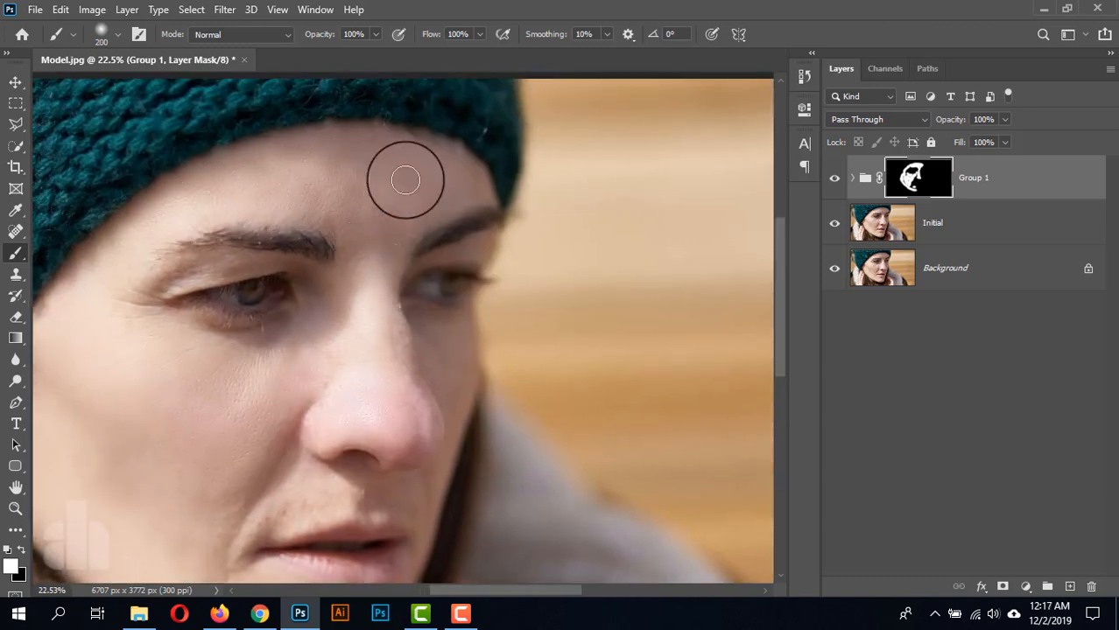
- Paint white on the group's mask over the skin around the mouth and chin with a 125 px soft brush
drag(445, 364, 388, 276)
key([)
key([)
key([)
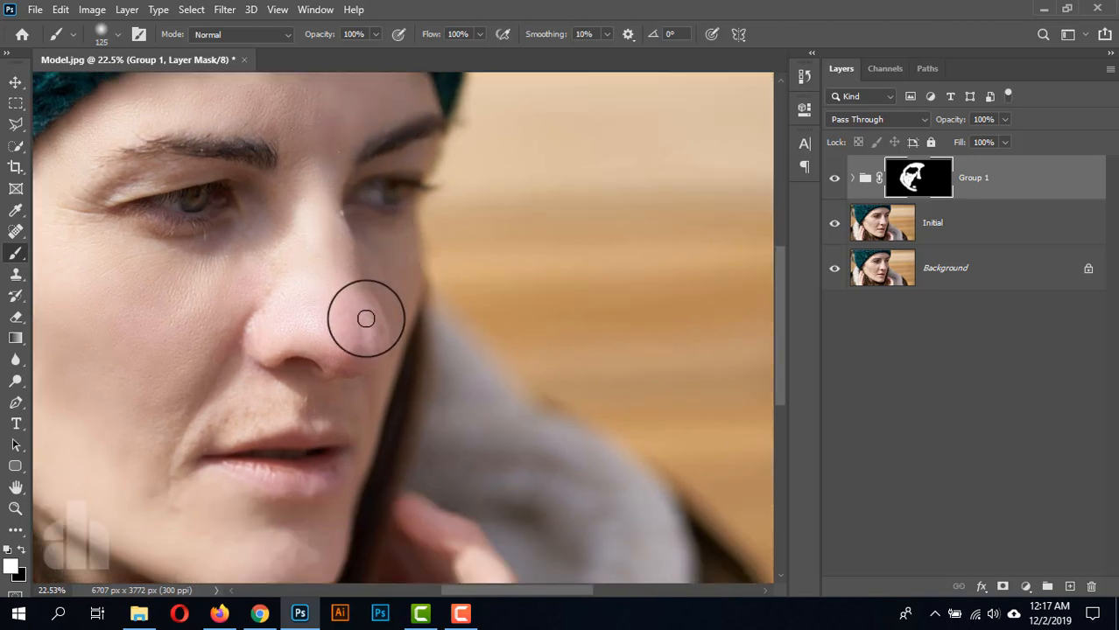
drag(378, 442, 365, 378)
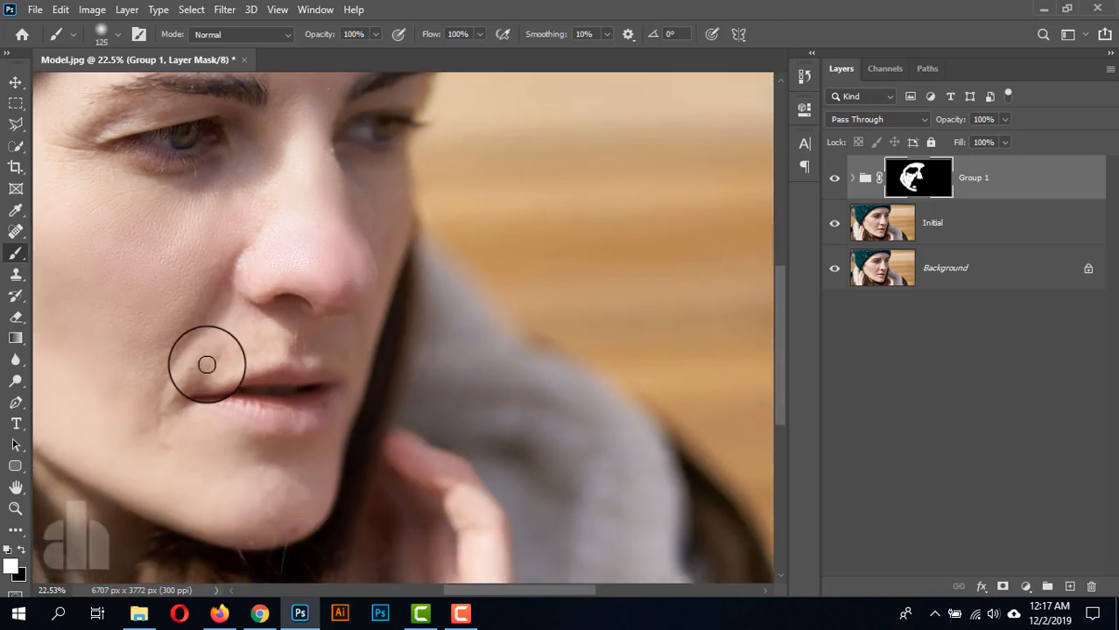
mouse_move(208, 364)
mouse_down()
mouse_move(278, 341)
mouse_move(231, 316)
mouse_move(178, 328)
mouse_move(161, 383)
mouse_move(206, 270)
mouse_move(147, 384)
mouse_move(153, 444)
mouse_move(129, 438)
mouse_move(144, 454)
mouse_move(130, 428)
mouse_move(170, 440)
mouse_move(221, 524)
mouse_move(233, 458)
mouse_move(276, 508)
mouse_move(198, 476)
mouse_move(256, 515)
mouse_up()
key(])
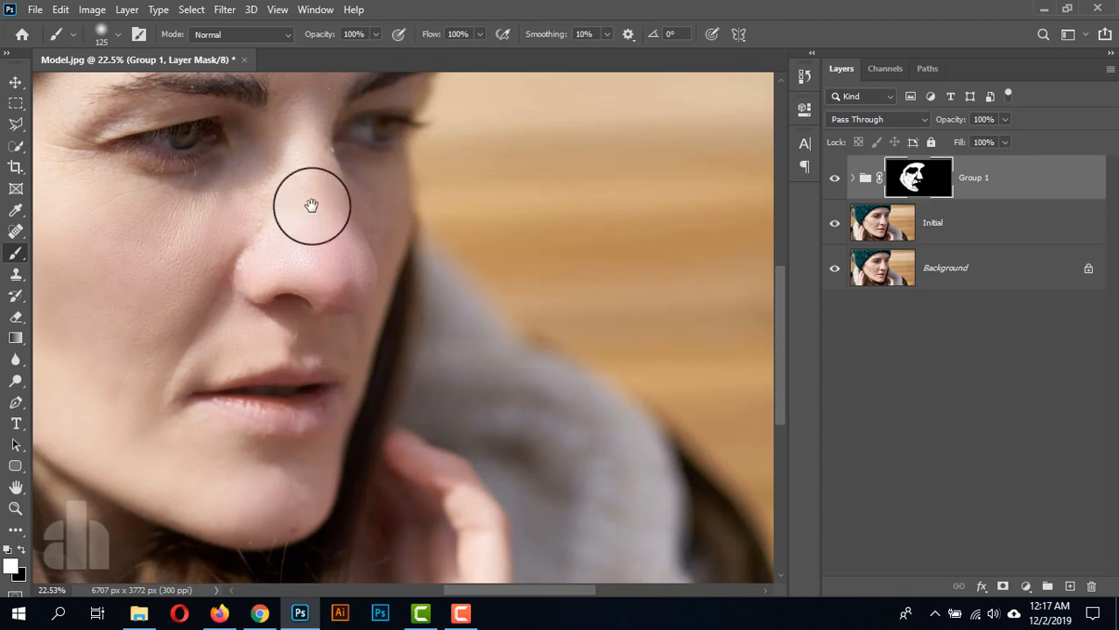
- Touch up the group's mask on the forehead above the brows with a 200 px soft brush, and reduce the brush to 175 px
drag(312, 206, 406, 371)
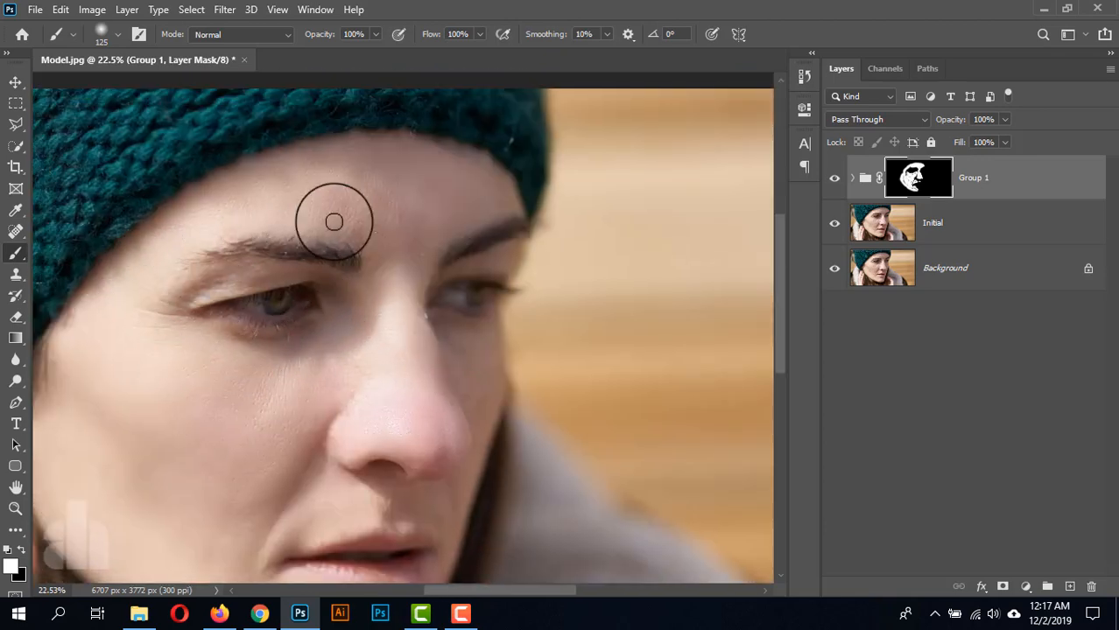
key(])
key(])
key(])
drag(444, 179, 377, 213)
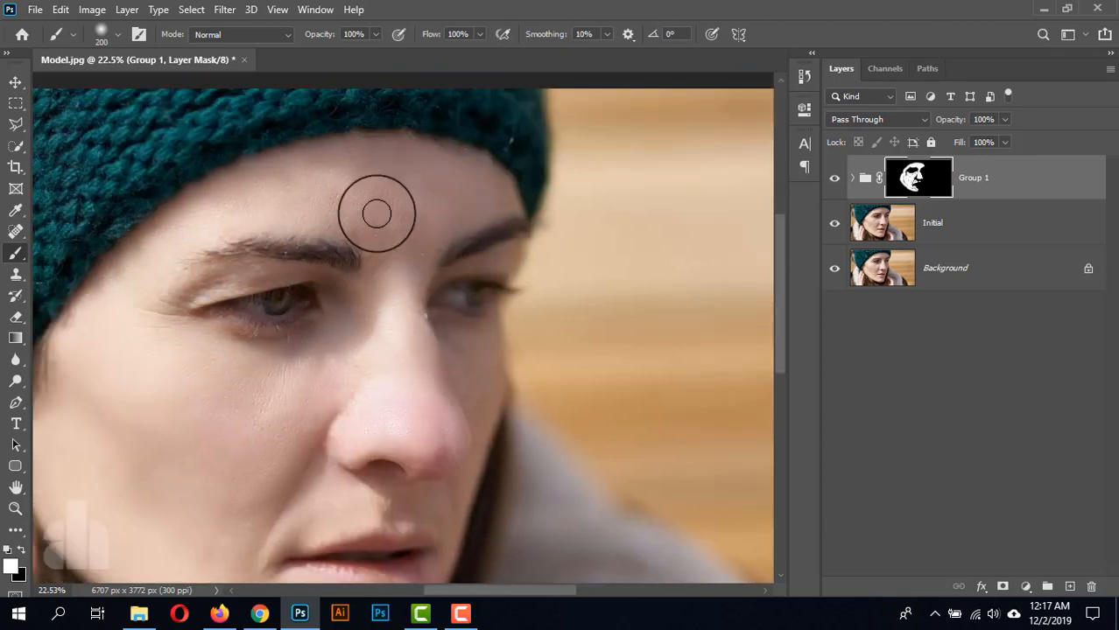
key(bracketleft)
drag(416, 330, 423, 241)
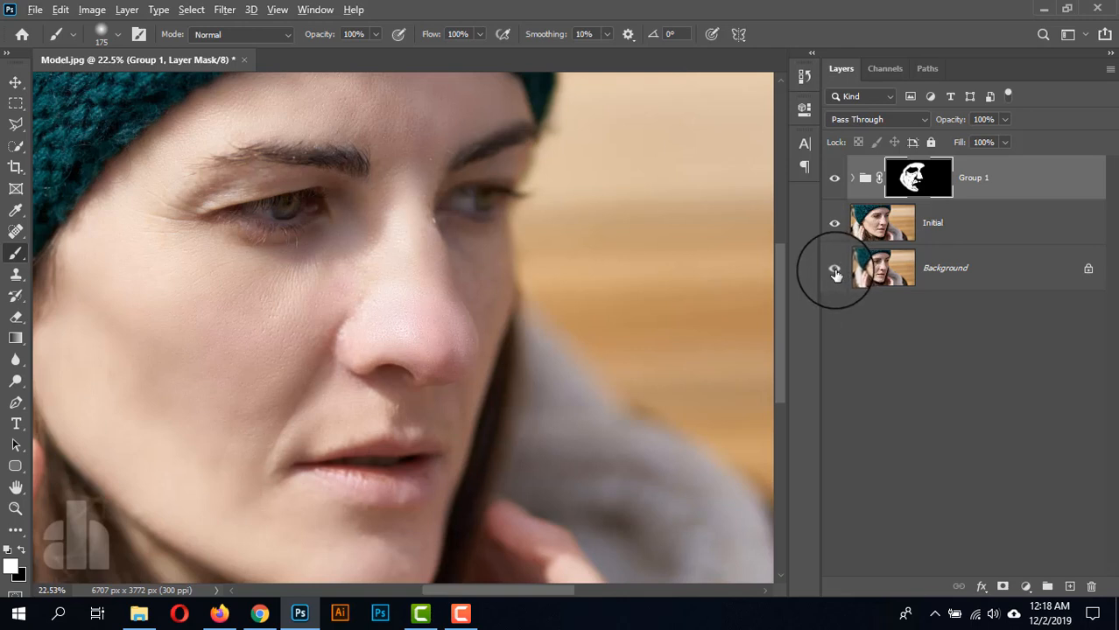
- Show only the Background layer to compare the original portrait with the retouched skin
alt+click(834, 272)
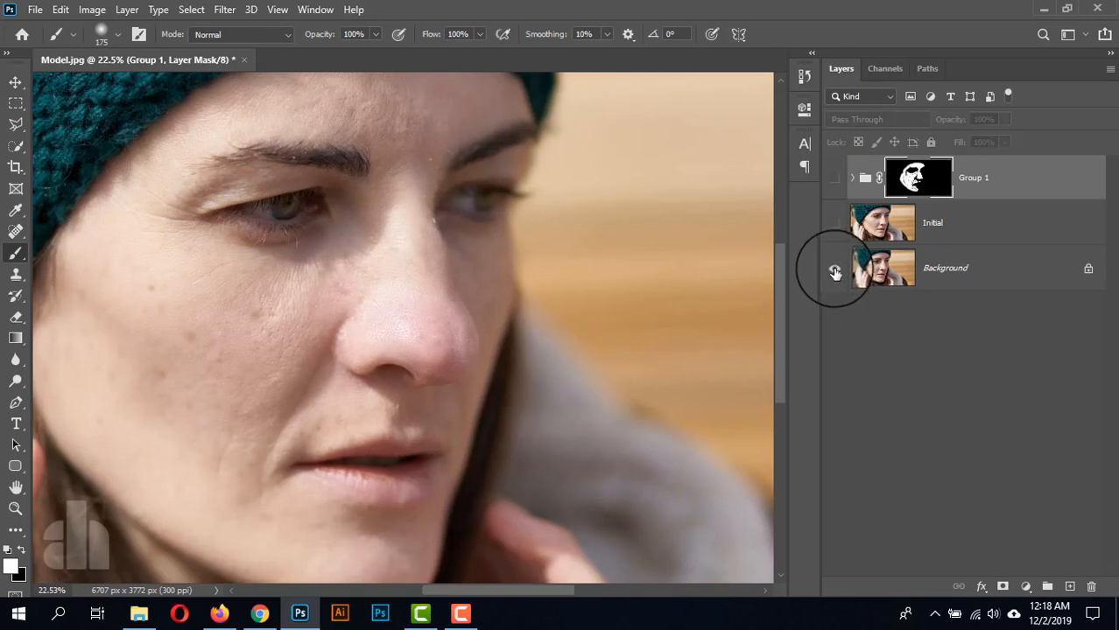